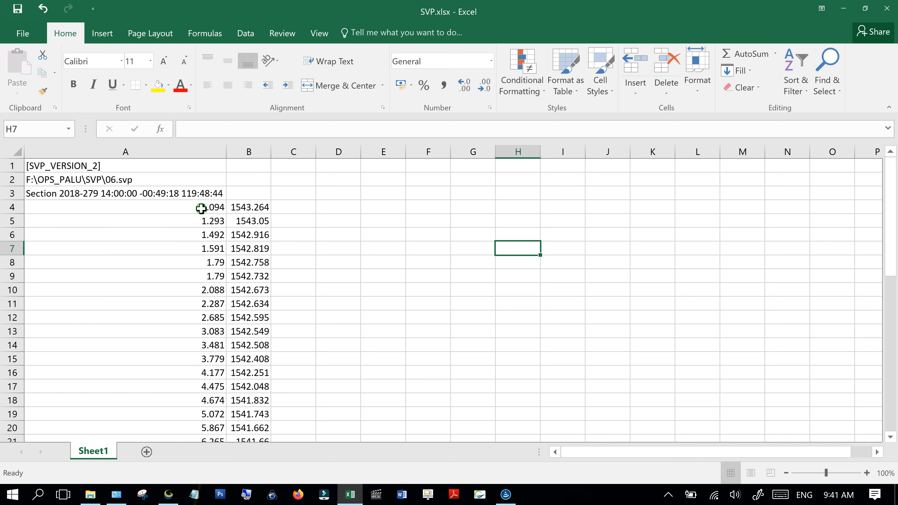
- Select the depth and sound-speed values, then clear the selection
left_click_drag(201, 208, 240, 398)
scroll(266, 318, "up", 2)
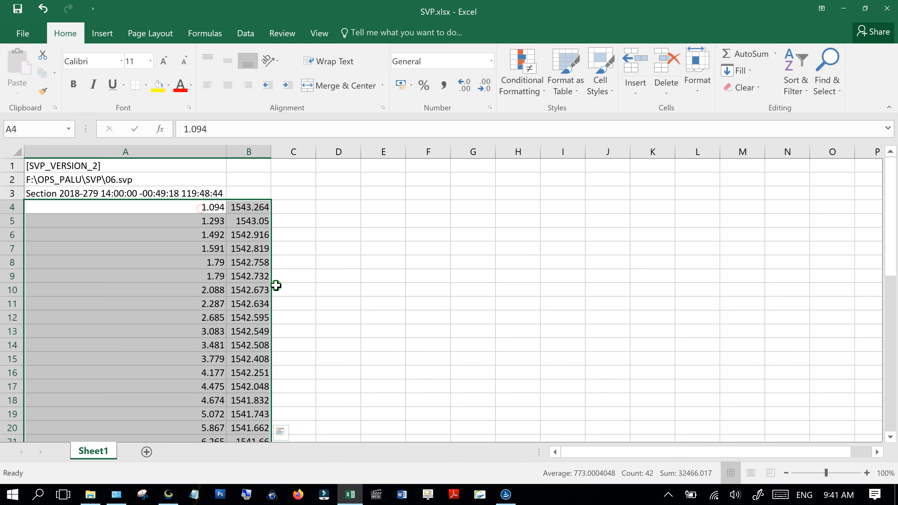
left_click(415, 256)
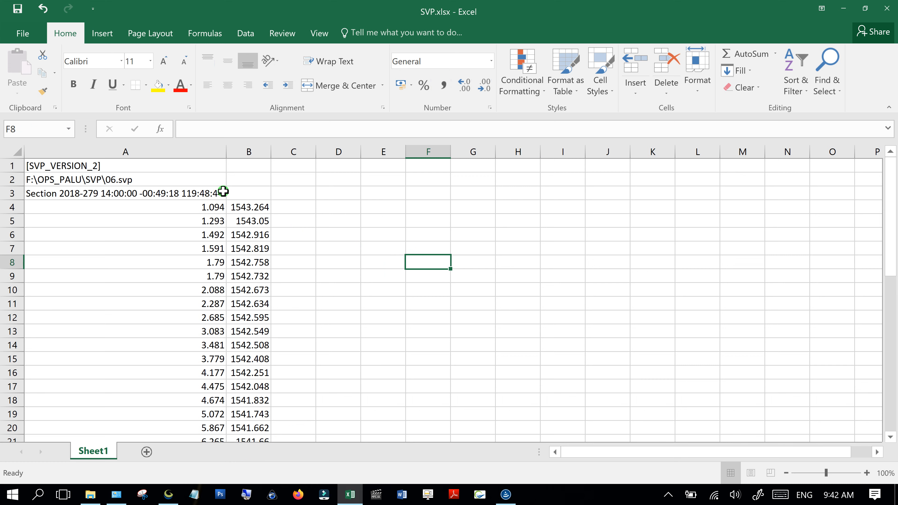
- Fill header cells A1 to A3 with yellow, then review A1 and A2
left_click(106, 168)
left_click_drag(128, 194, 133, 106)
left_click(158, 85)
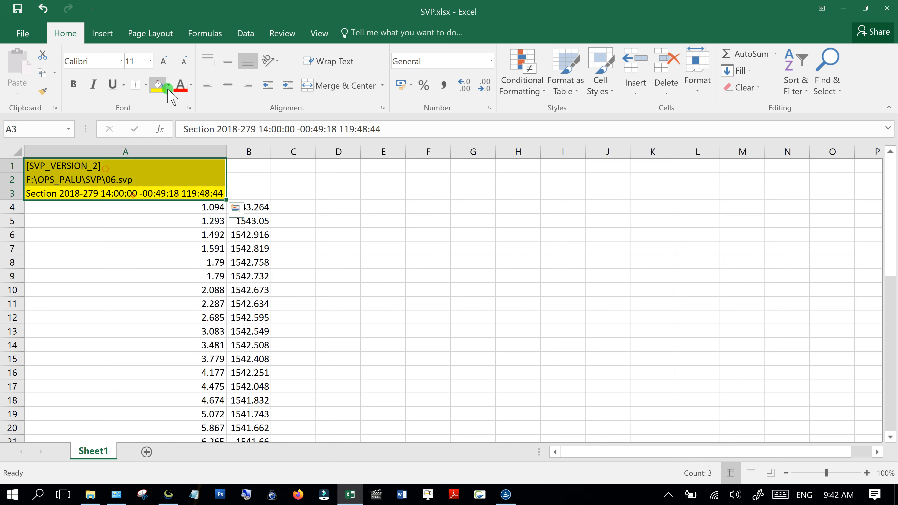
left_click(401, 252)
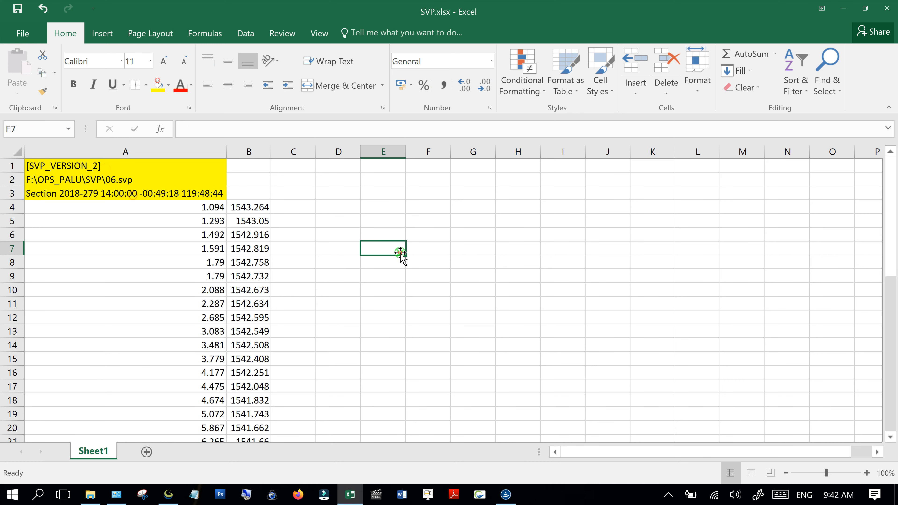
left_click(107, 170)
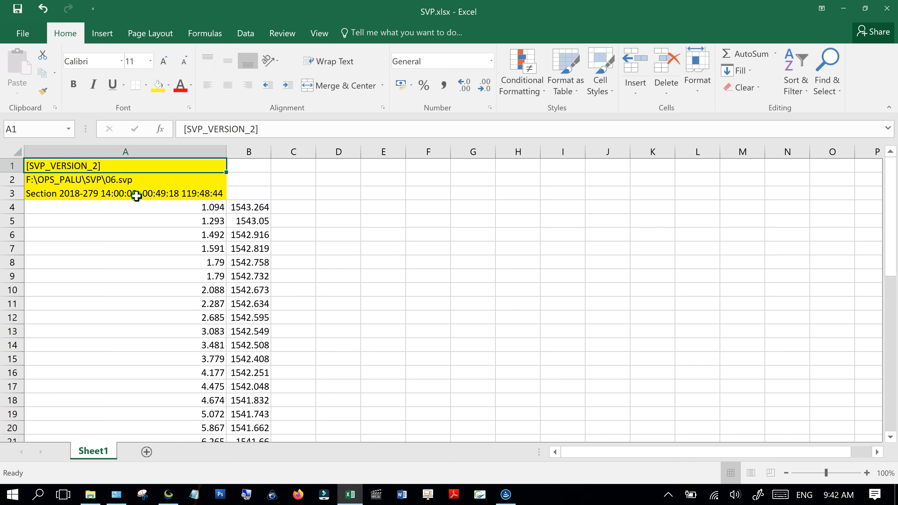
left_click(105, 182)
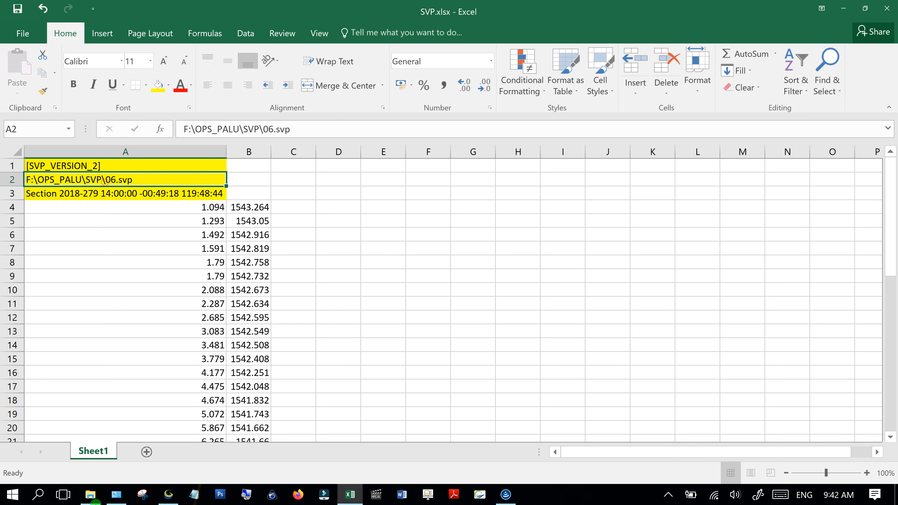
left_click(91, 496)
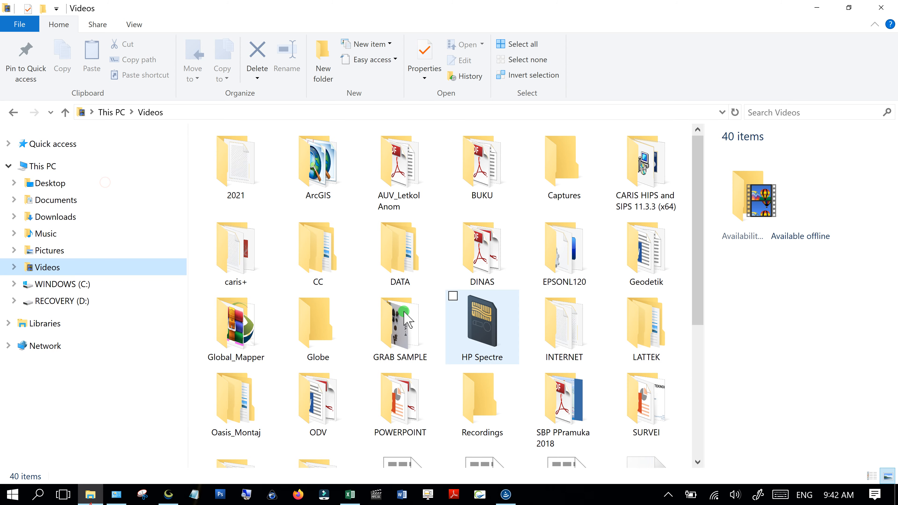
- Copy SVP.svp's full path from its Security properties in the Music folder, then return to Excel
left_click(68, 233)
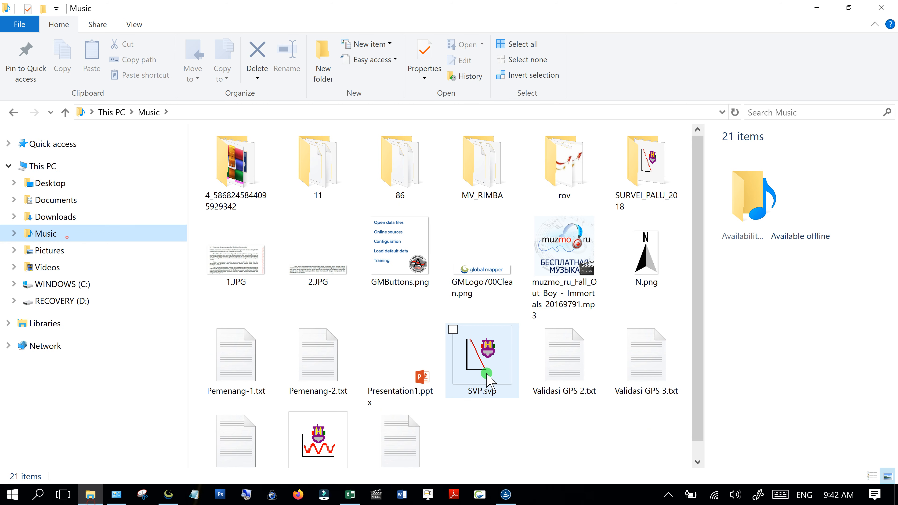
right_click(487, 380)
left_click(456, 363)
left_click(549, 174)
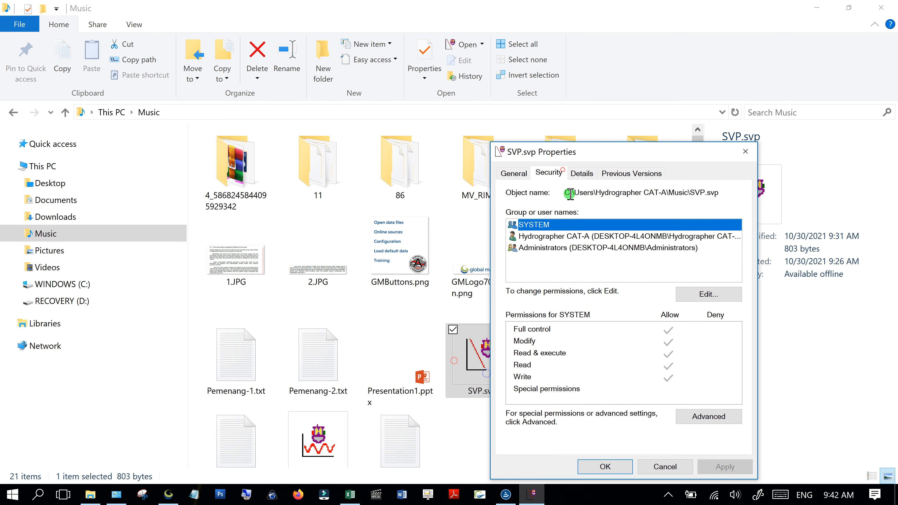
left_click_drag(565, 194, 787, 201)
key("ctrl+c")
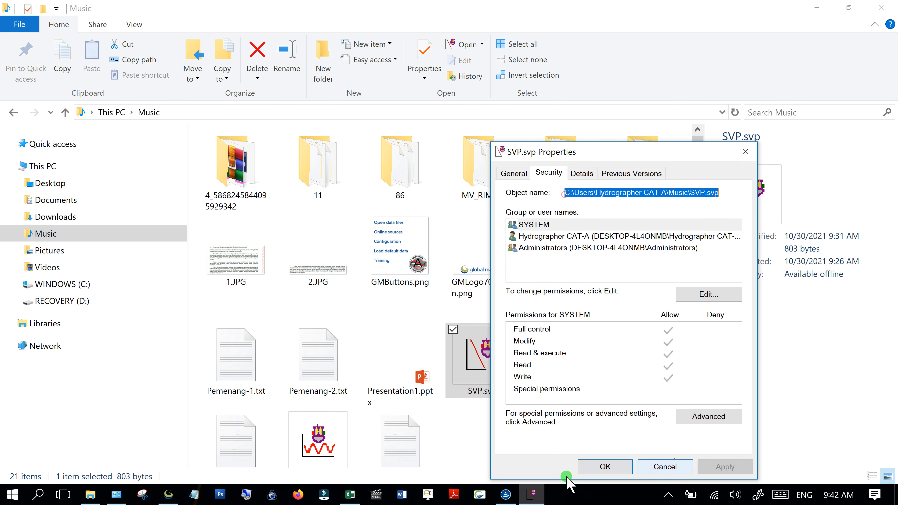
left_click(350, 494)
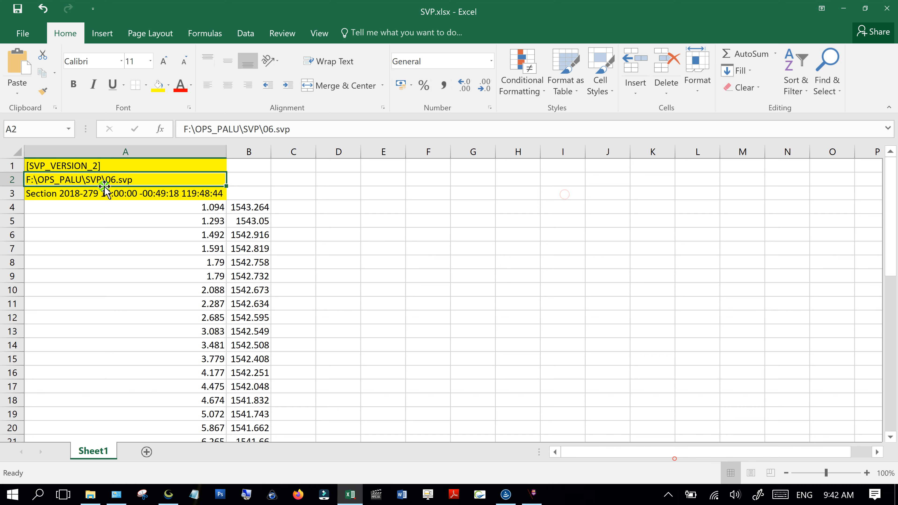
- Paste the copied SVP.svp path over A2's old F:\OPS_PALU\SVP\06.svp path
triple_click(308, 129)
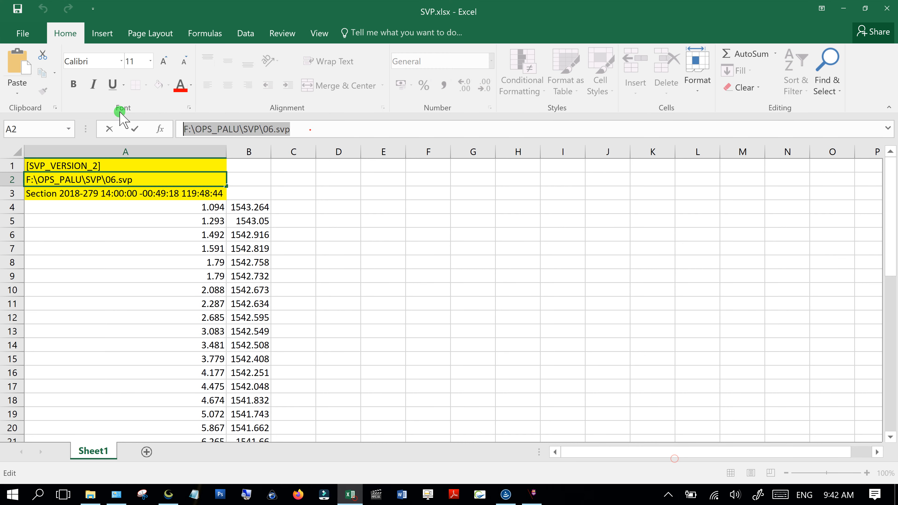
key("ctrl+v")
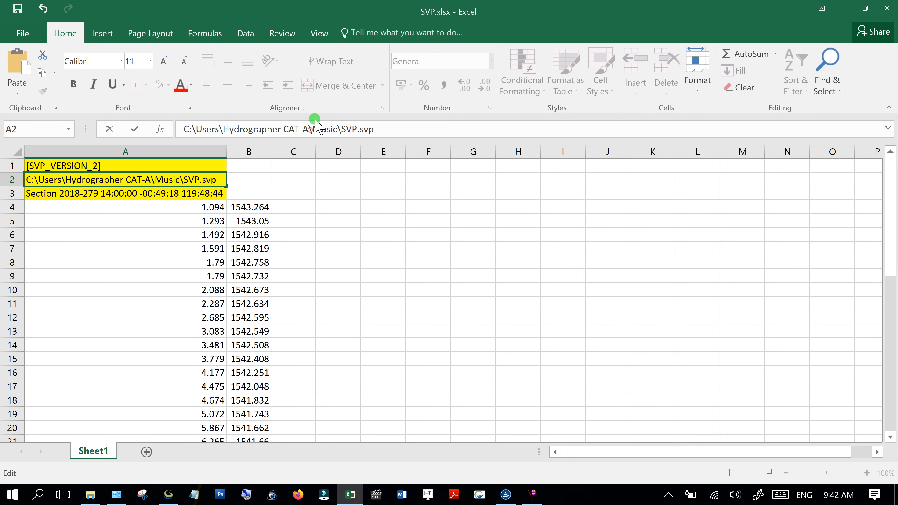
key("Return")
left_click(152, 264)
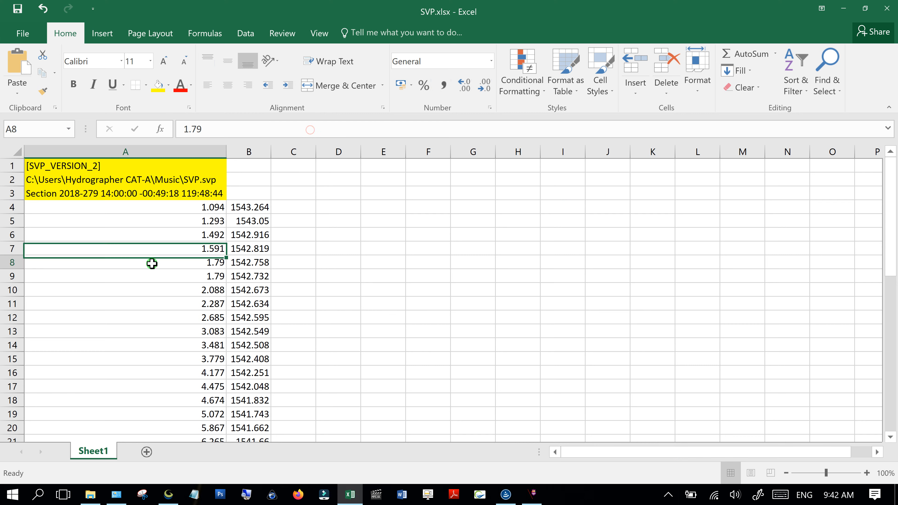
left_click(183, 181)
left_click(110, 197)
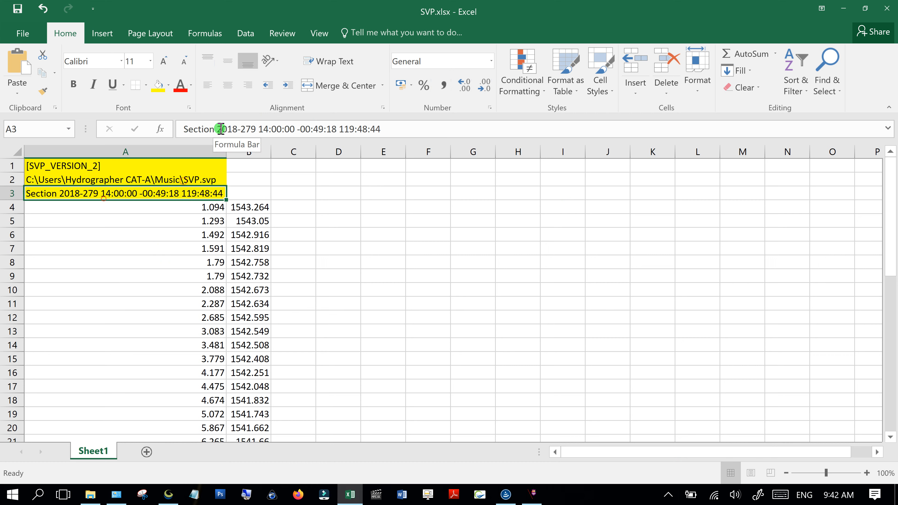
left_click_drag(219, 128, 257, 129)
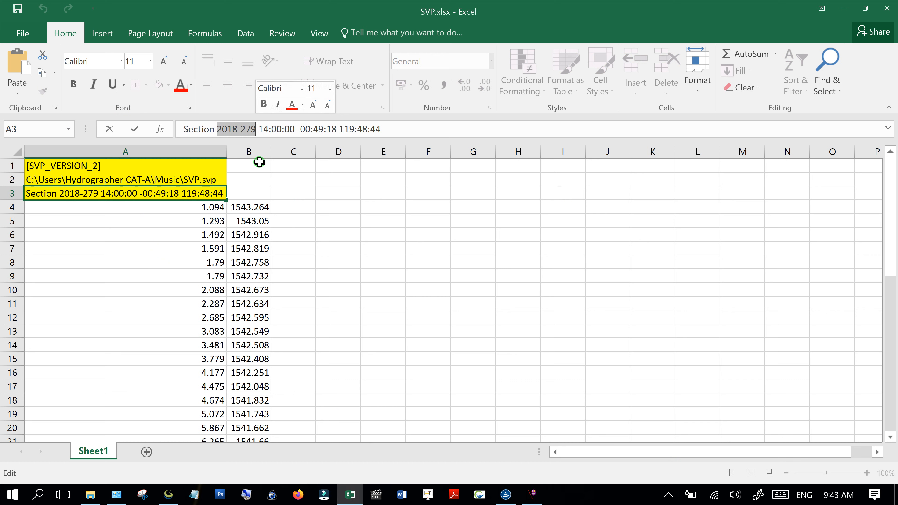
left_click(217, 128)
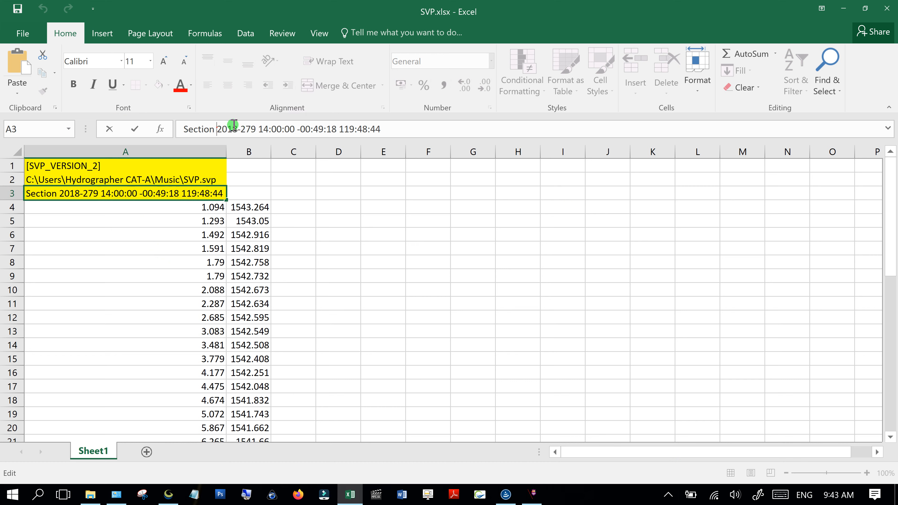
key("BackSpace")
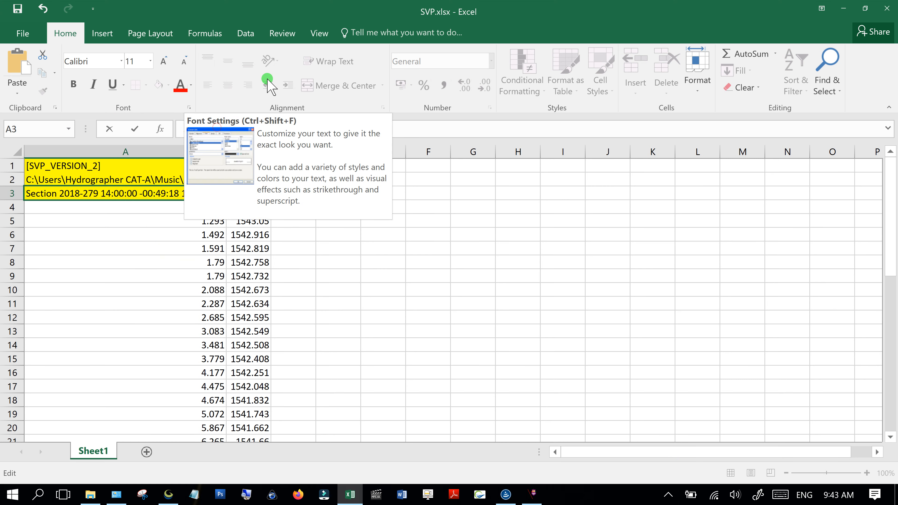
left_click_drag(221, 129, 251, 129)
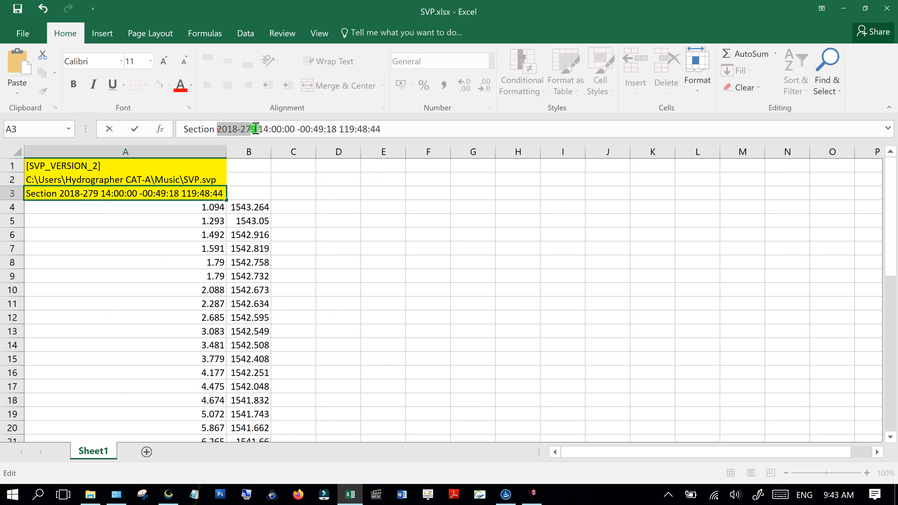
left_click(259, 129)
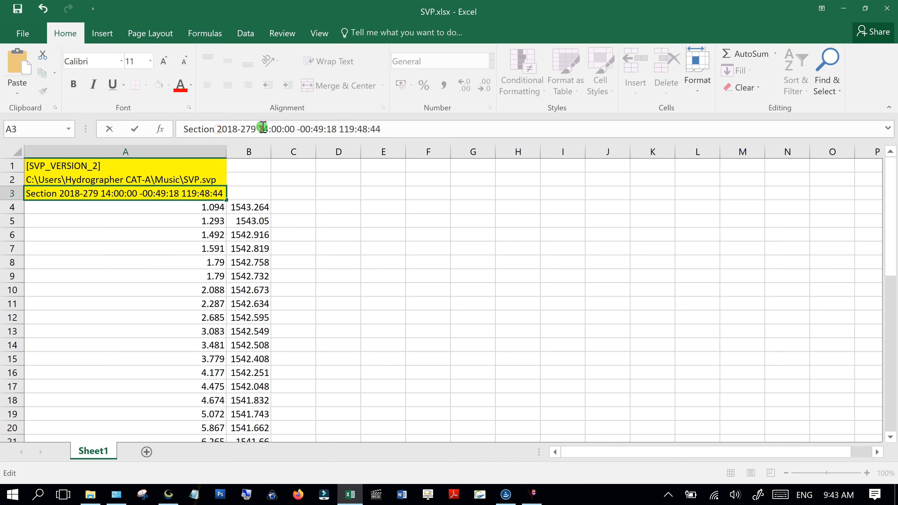
left_click_drag(261, 129, 299, 130)
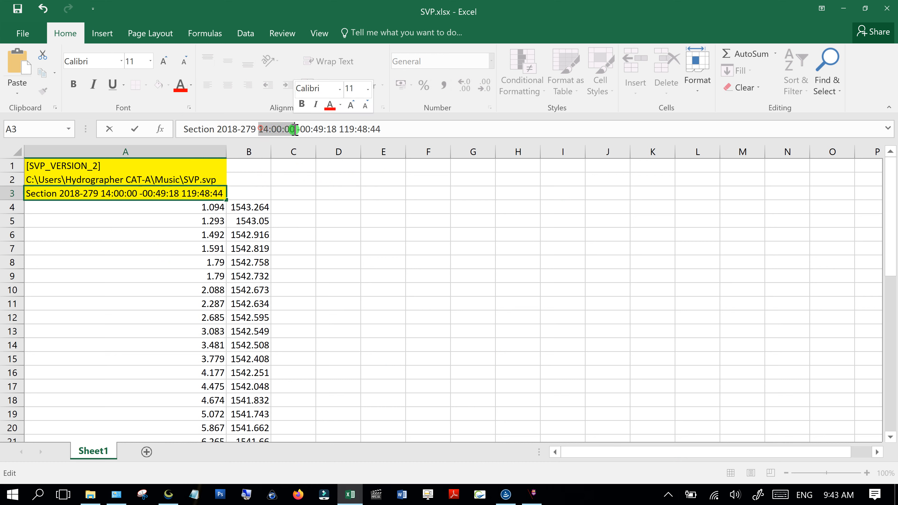
left_click(299, 132)
key("BackSpace")
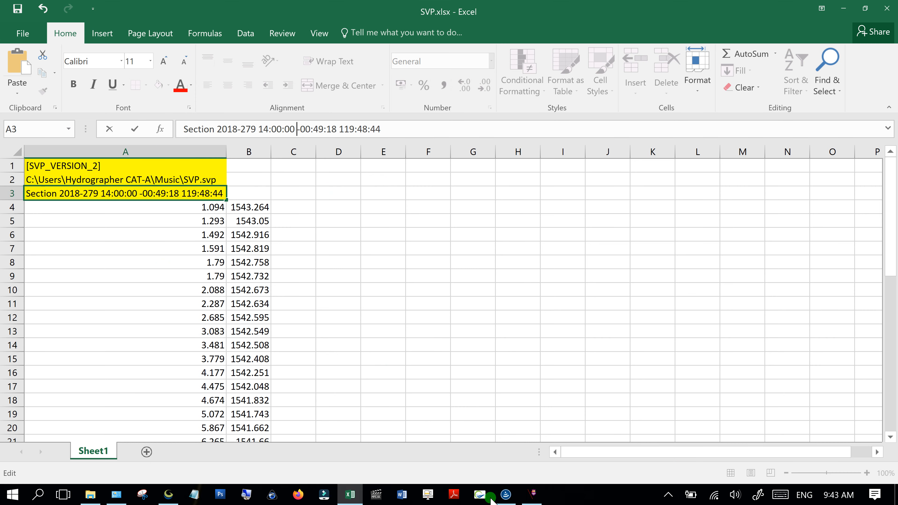
left_click(167, 496)
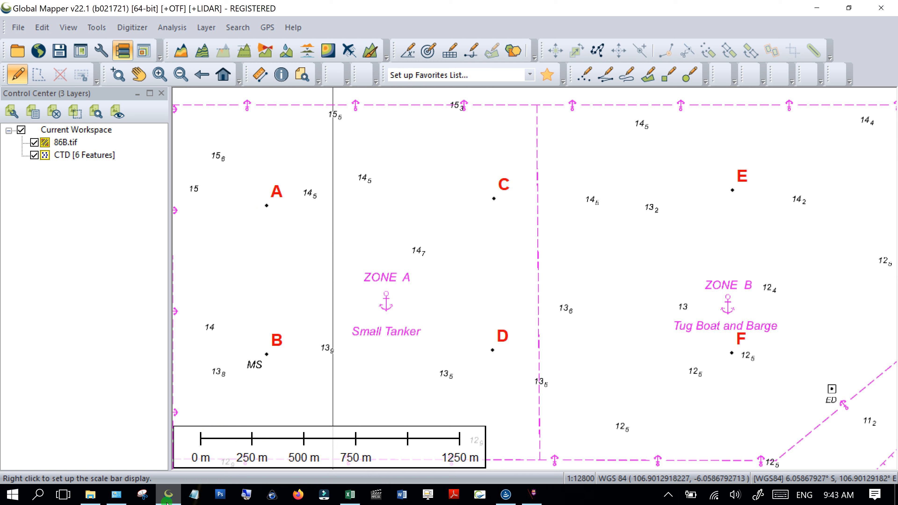
left_click(167, 502)
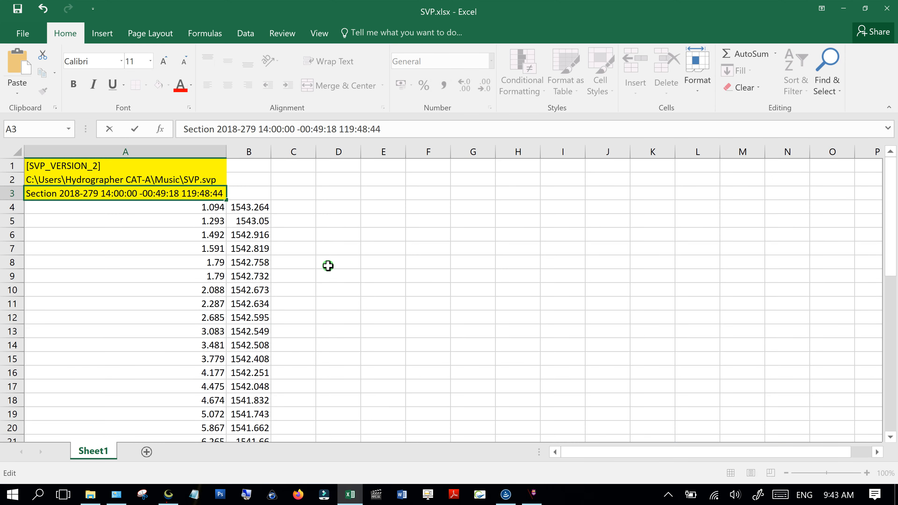
- Reopen A3's Section line and restore the space before 119:48:44
key("Return")
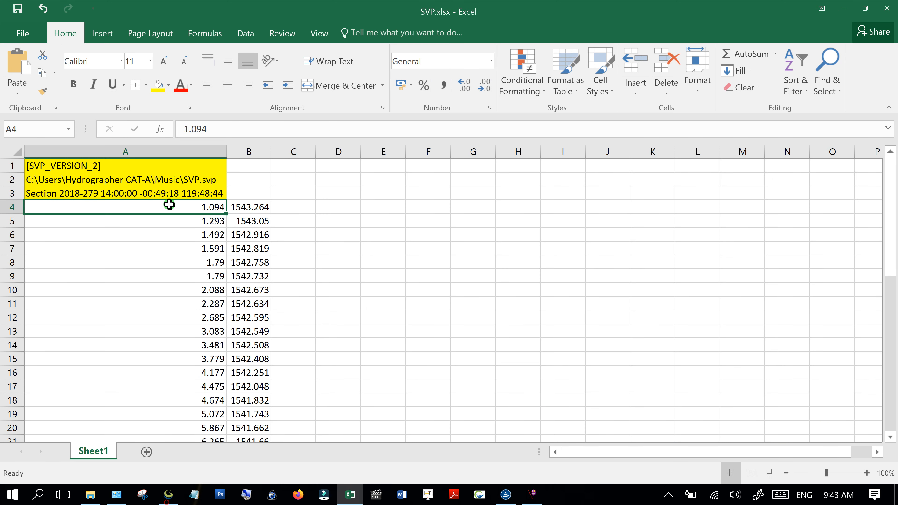
left_click(148, 195)
left_click(300, 128)
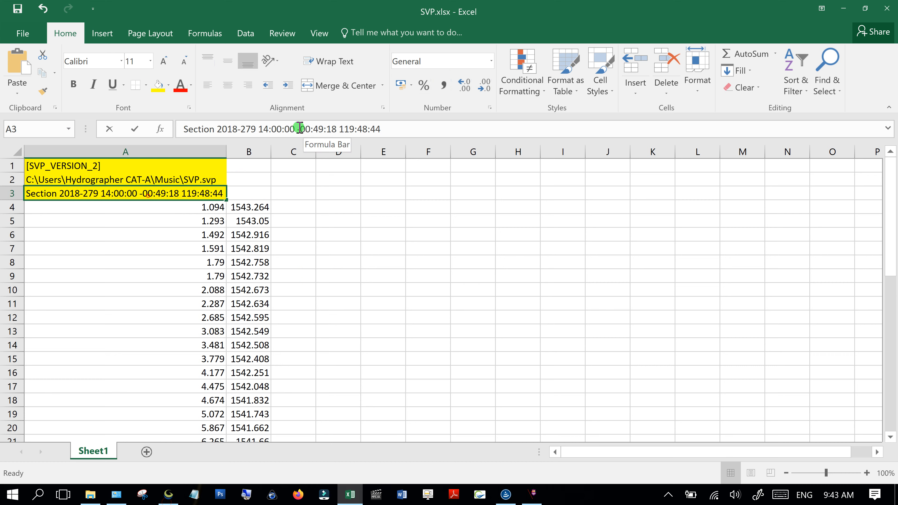
left_click_drag(336, 131, 344, 130)
left_click(339, 129)
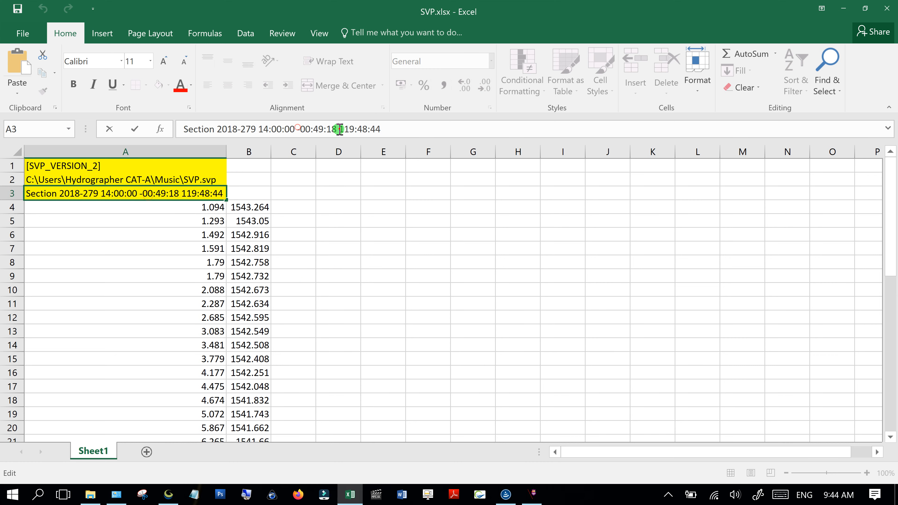
key("BackSpace")
- Retype the minus sign before 00:49:18, commit the edit, and check A3 and A4
left_click_drag(380, 129, 338, 129)
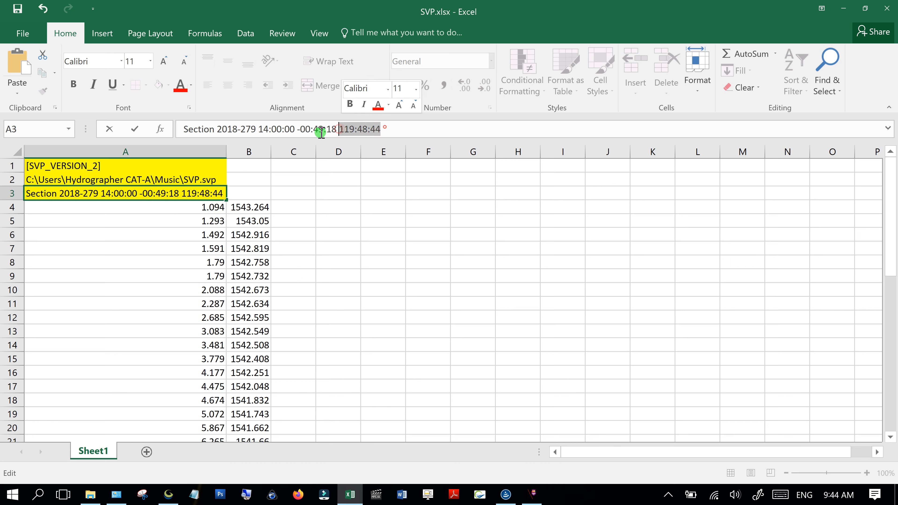
left_click(302, 129)
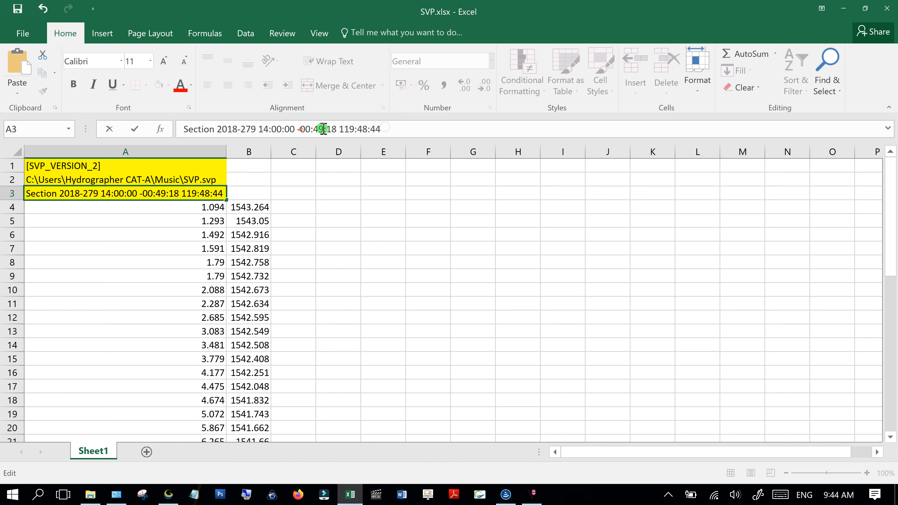
key("BackSpace")
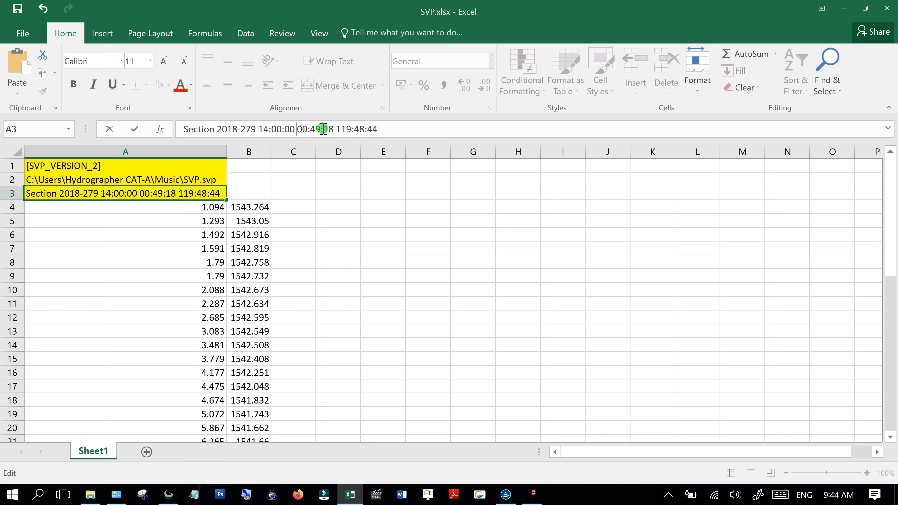
type("-")
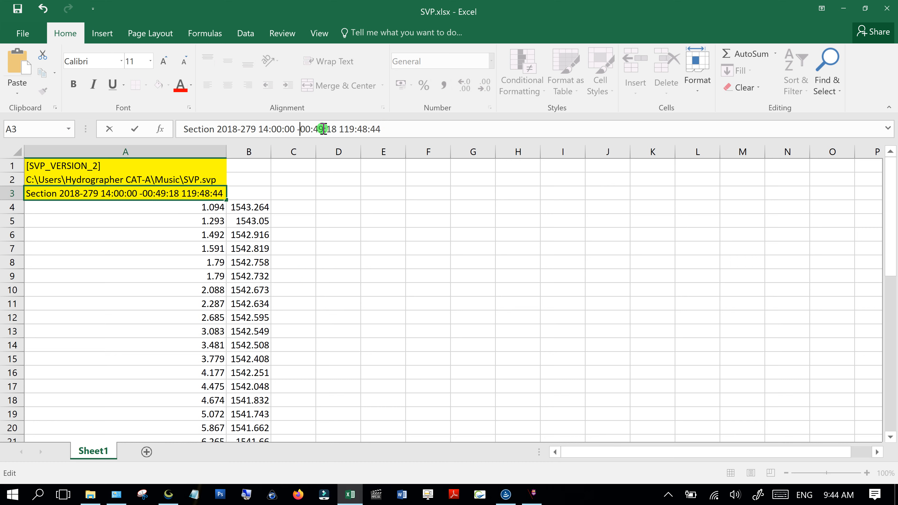
left_click(485, 257)
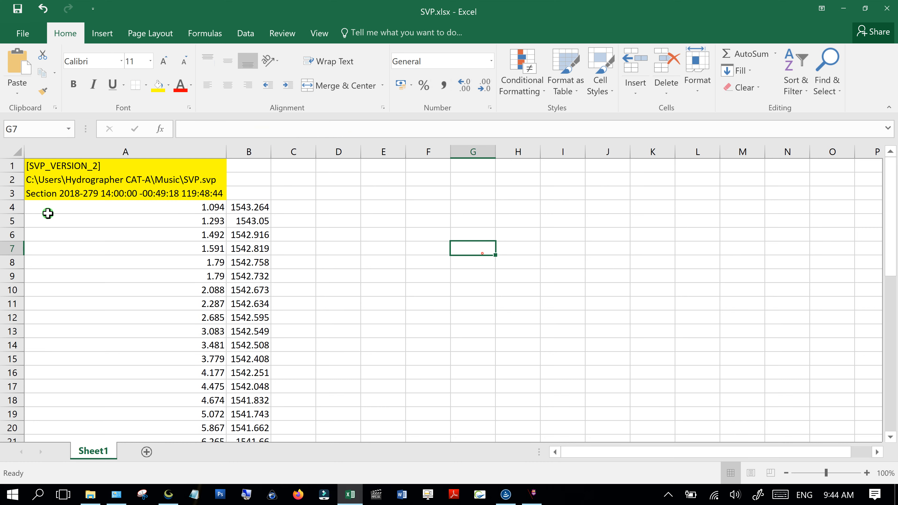
left_click(37, 200)
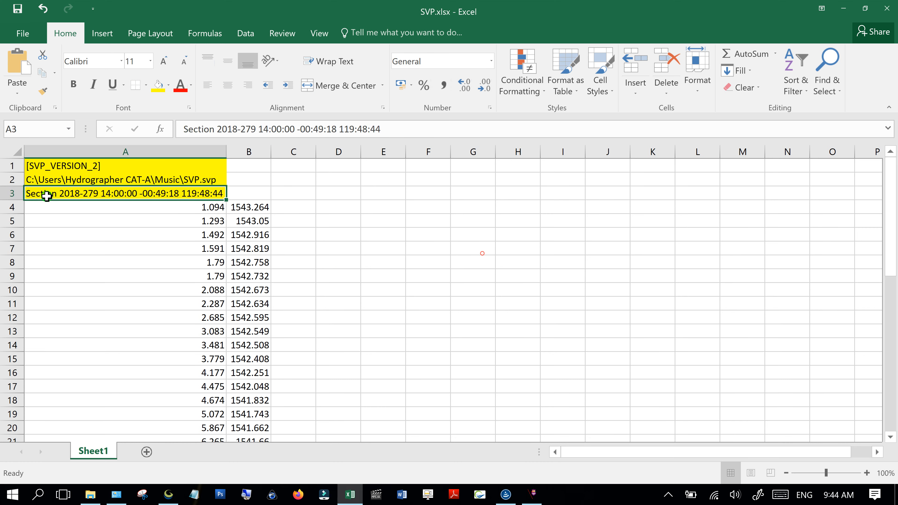
left_click(411, 237)
left_click(211, 208)
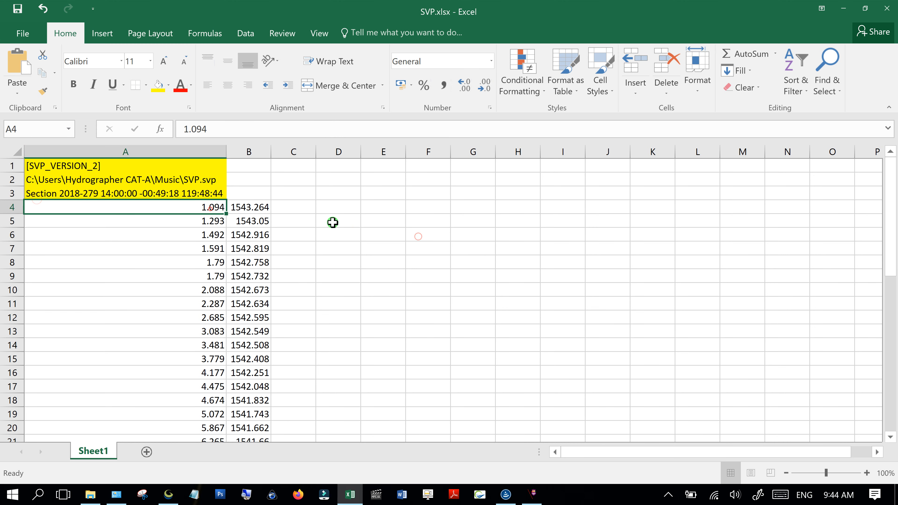
scroll(332, 222, "down", 6)
scroll(305, 242, "up", 6)
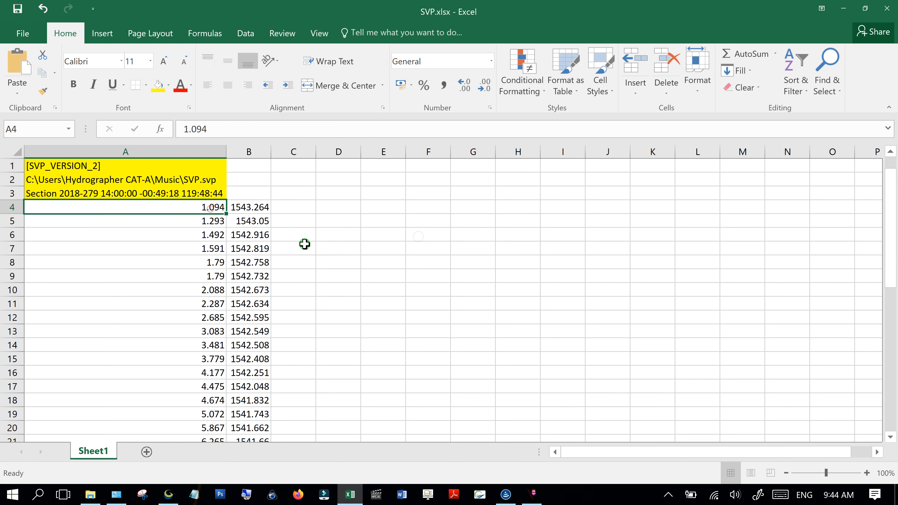
left_click(309, 239)
left_click_drag(202, 208, 232, 407)
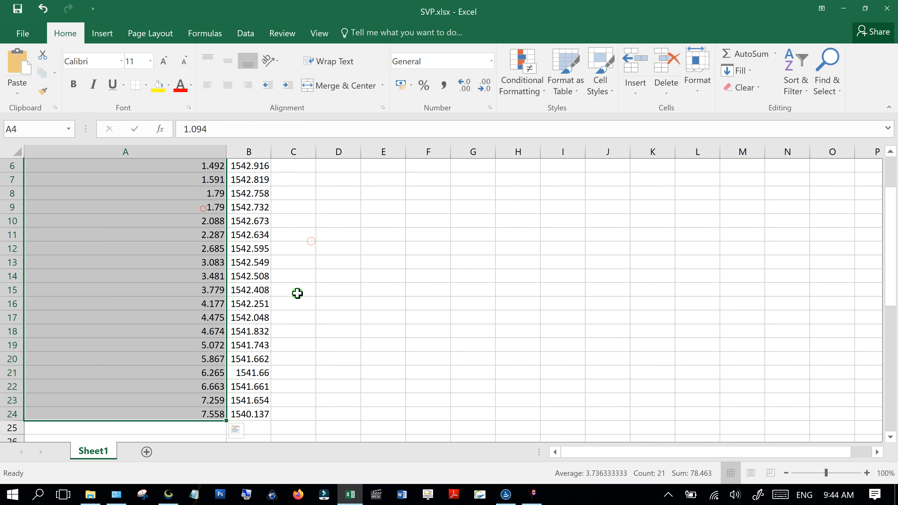
scroll(293, 297, "up", 2)
left_click(379, 231)
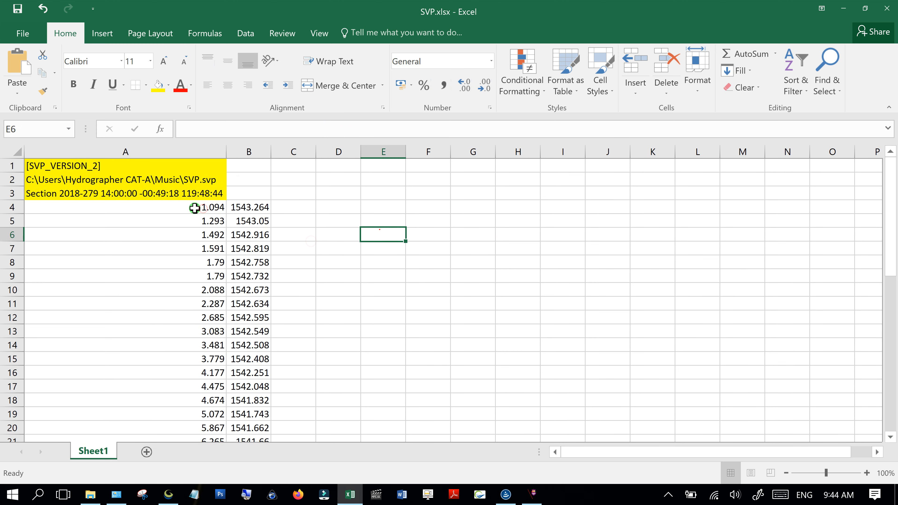
left_click_drag(254, 207, 248, 398)
scroll(345, 267, "up", 2)
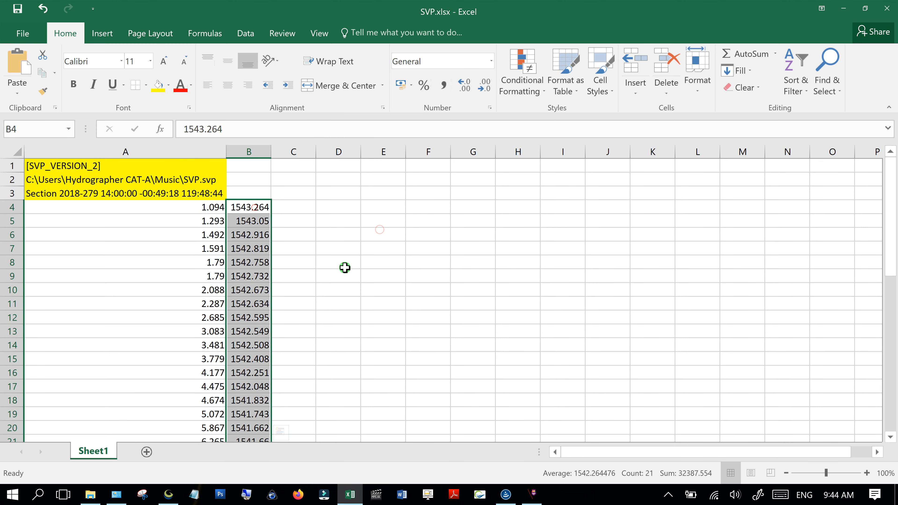
left_click(391, 267)
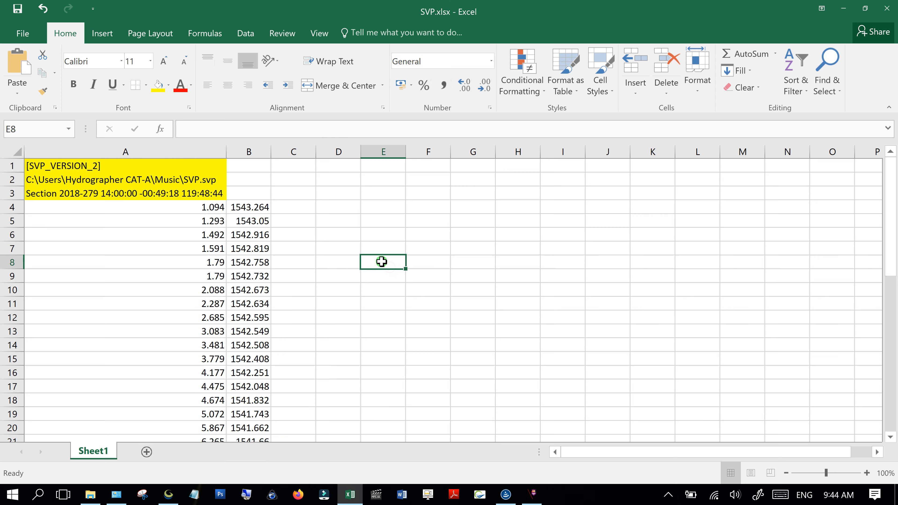
- In Global Mapper, start a new point at a specified position from point A
left_click(438, 346)
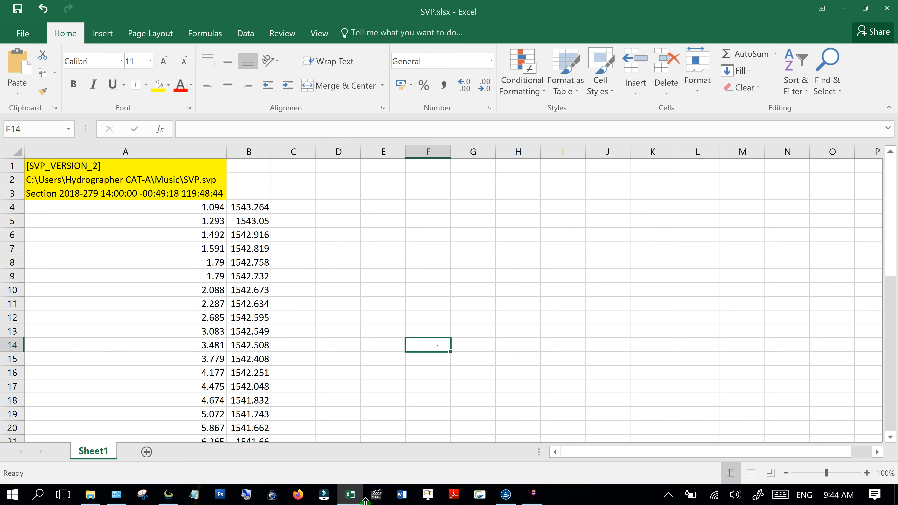
left_click(169, 494)
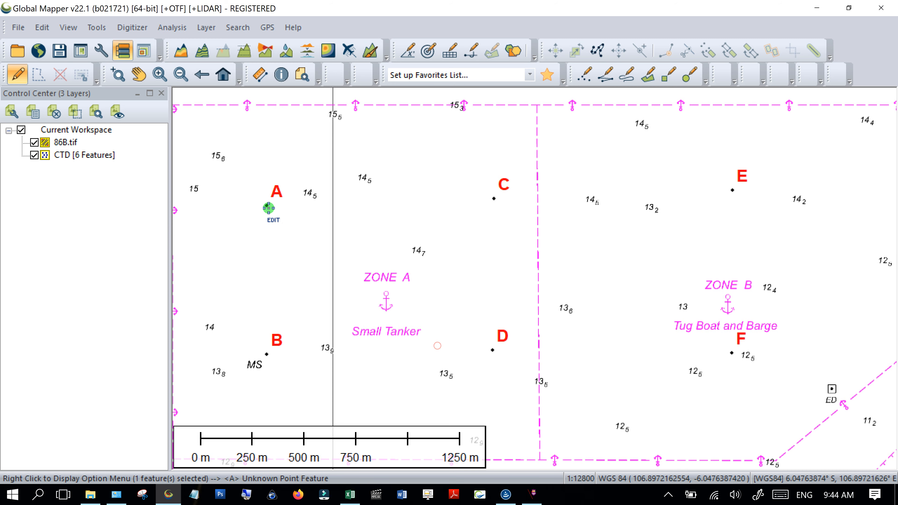
right_click(267, 206)
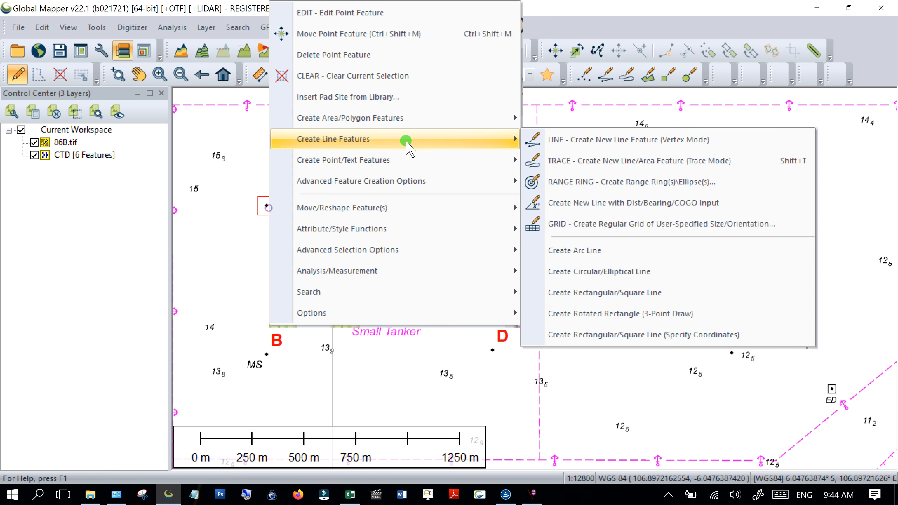
mouse_move(407, 163)
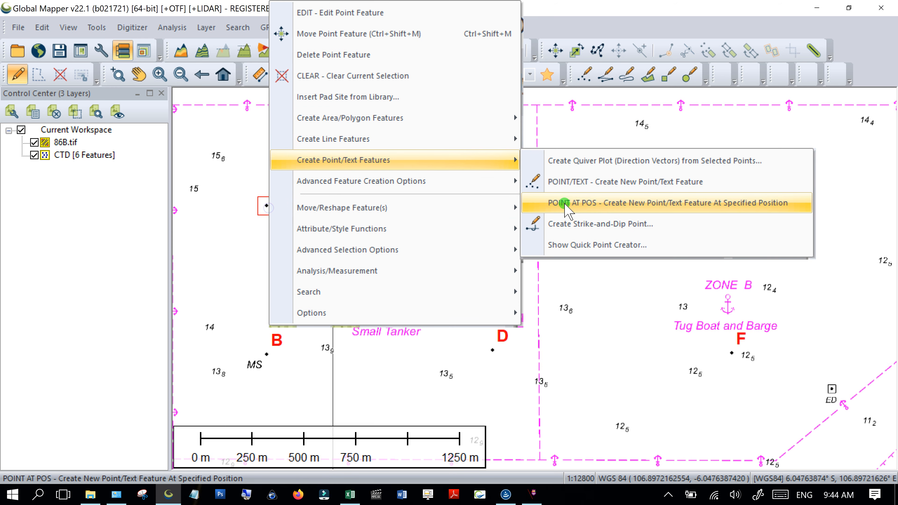
left_click(601, 203)
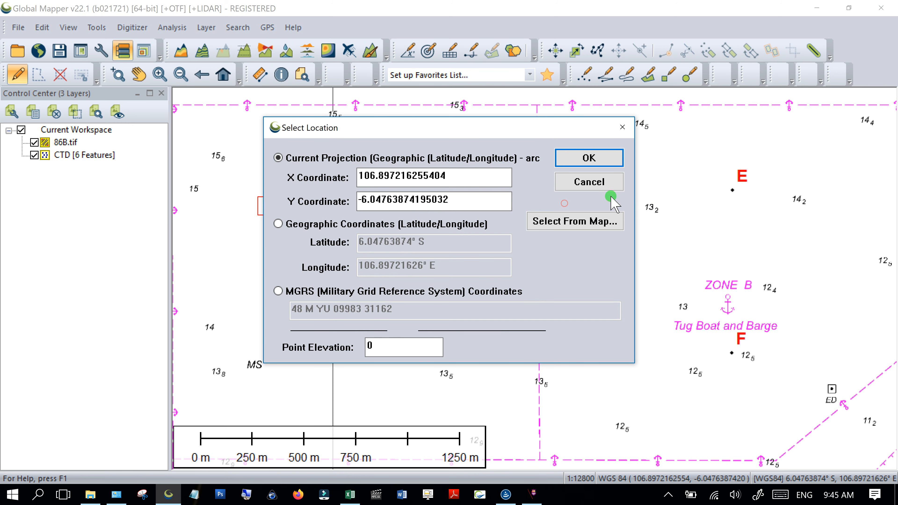
- Cancel the point entry and set the map projection to UTM, zone 48 South, WGS84, metres
left_click(604, 190)
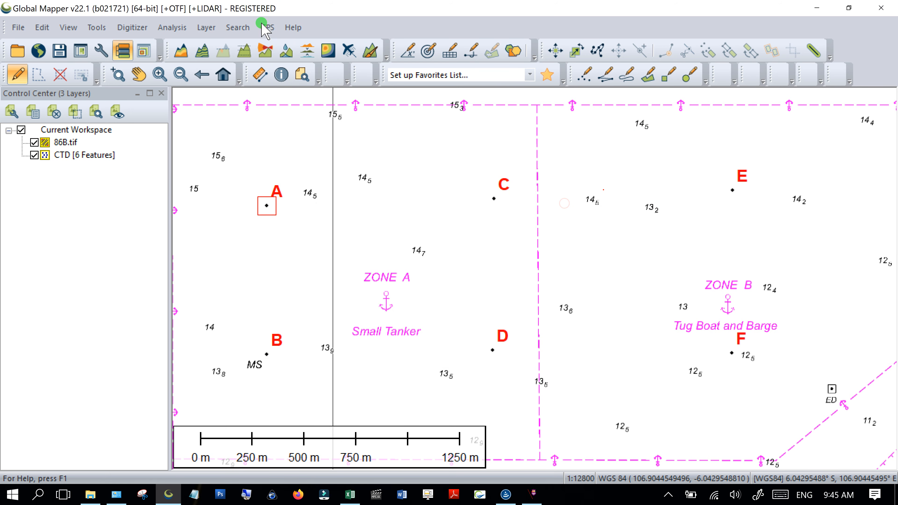
left_click(102, 53)
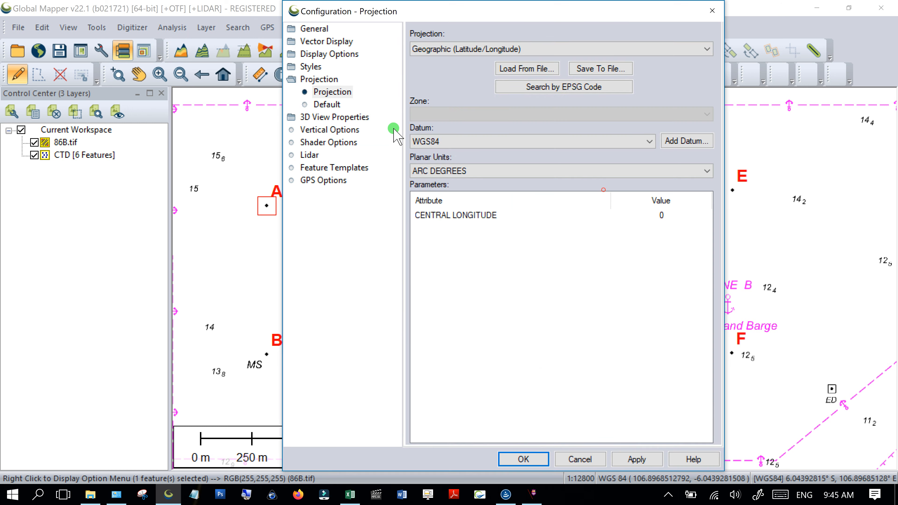
left_click(457, 49)
left_click_drag(705, 174, 739, 327)
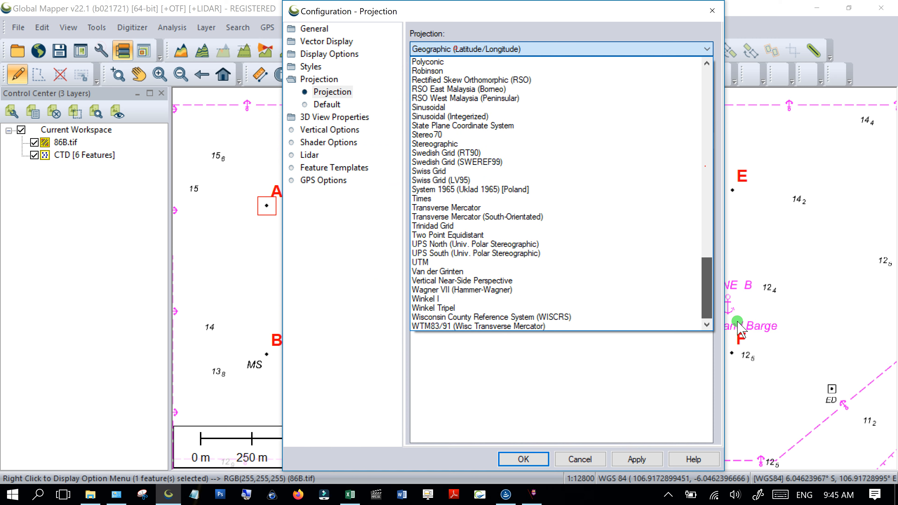
left_click(443, 263)
left_click(637, 459)
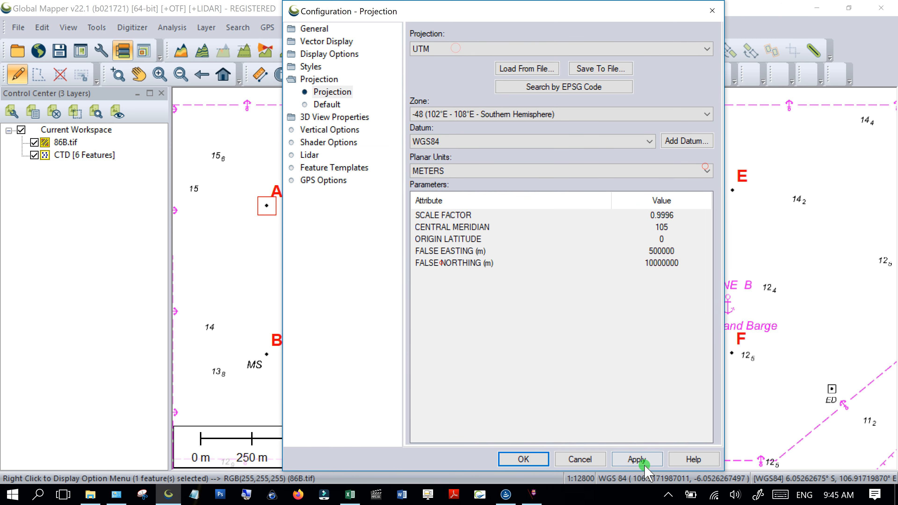
left_click(505, 455)
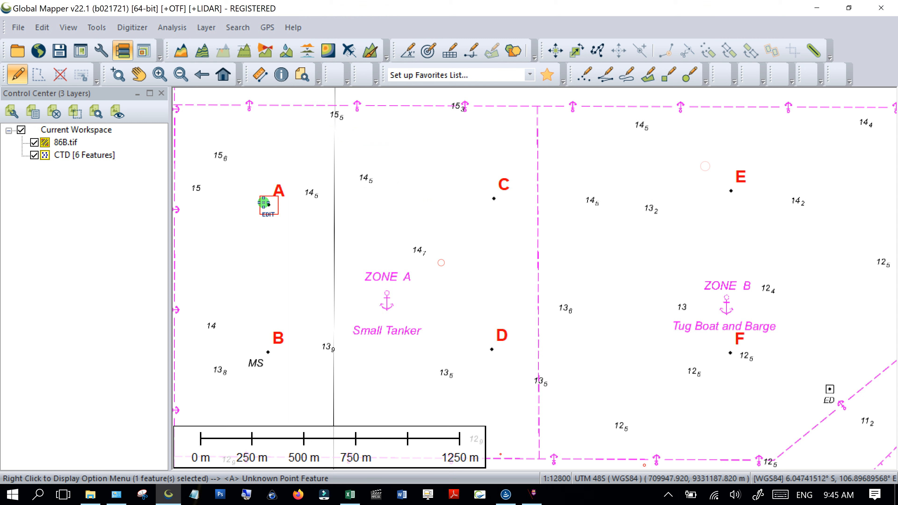
- Retry the new-point entry in latitude/longitude, cancel it, and reopen Configuration
right_click(265, 205)
left_click(331, 161)
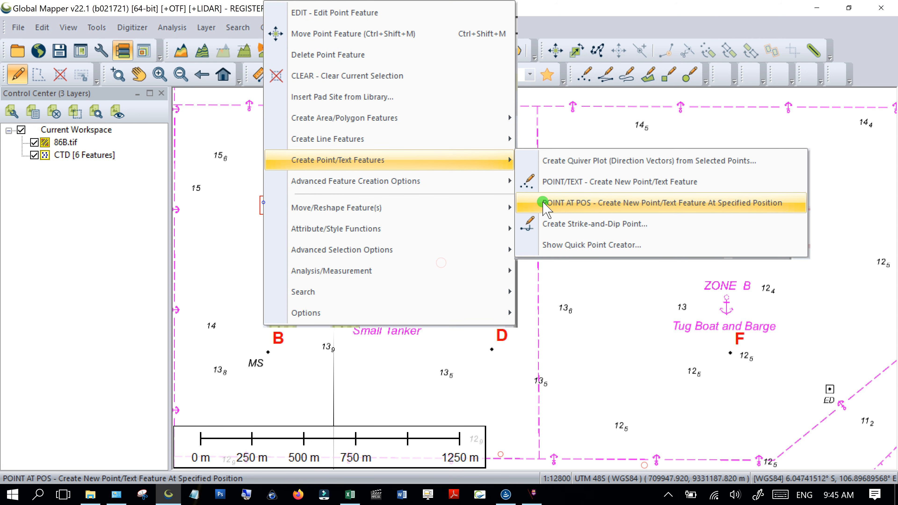
left_click(543, 202)
left_click(394, 225)
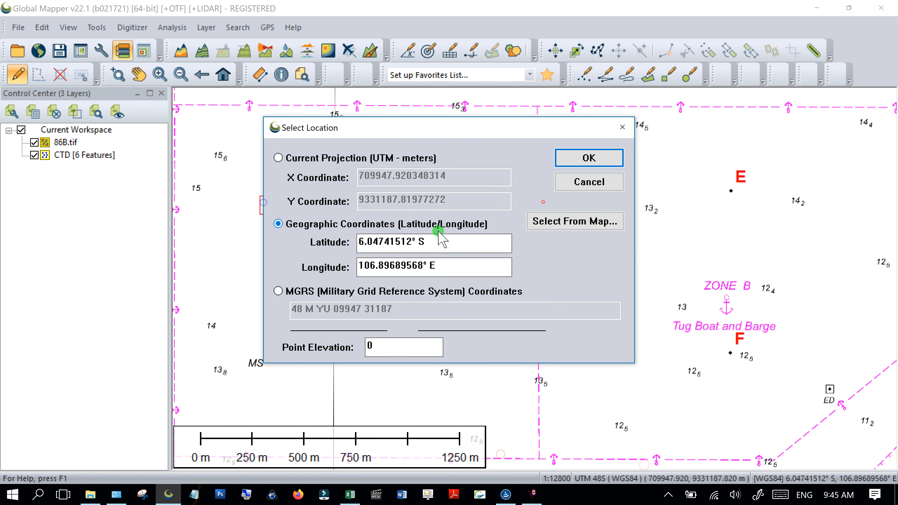
left_click(585, 182)
left_click(103, 52)
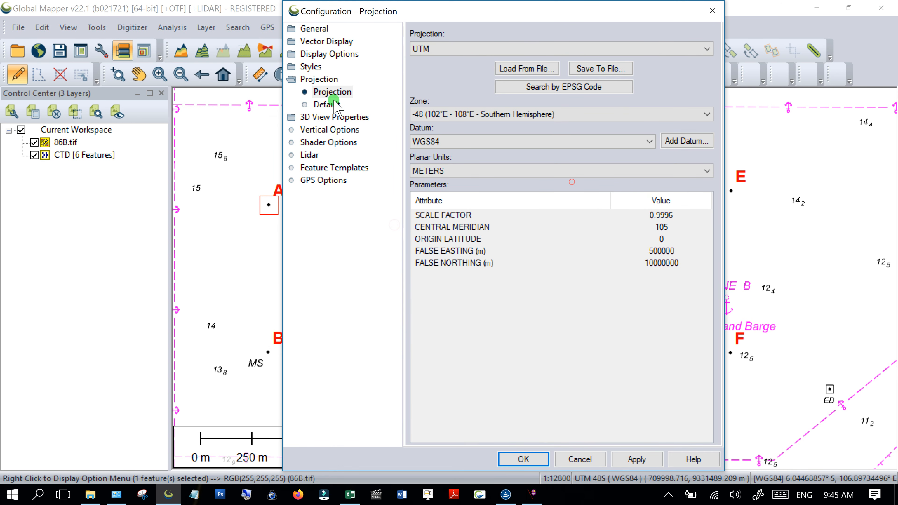
- Browse the Configuration pages for projection, display, legend, vector and general settings
left_click(327, 104)
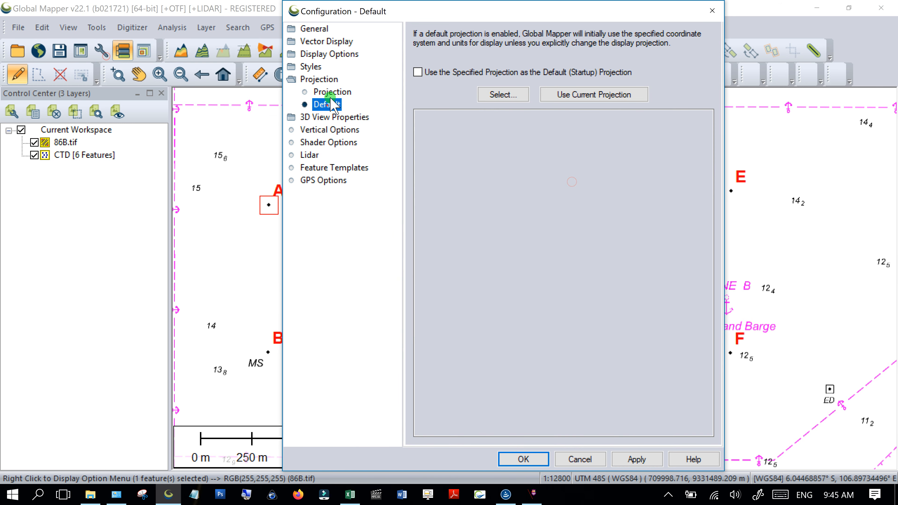
left_click(332, 92)
left_click(315, 67)
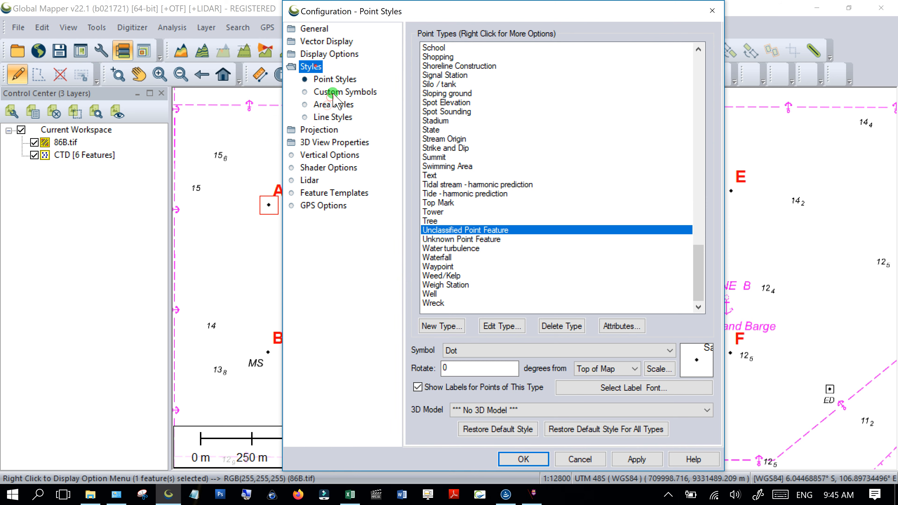
left_click(319, 54)
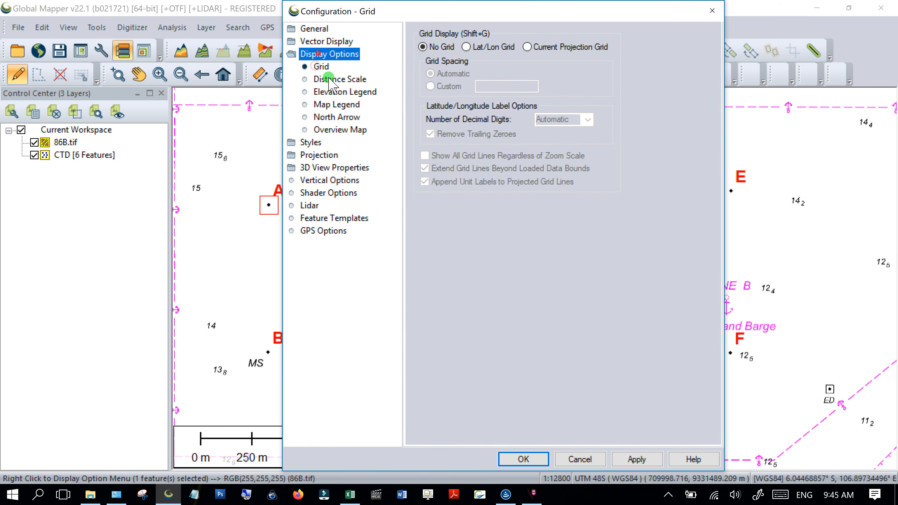
left_click(331, 79)
left_click(331, 92)
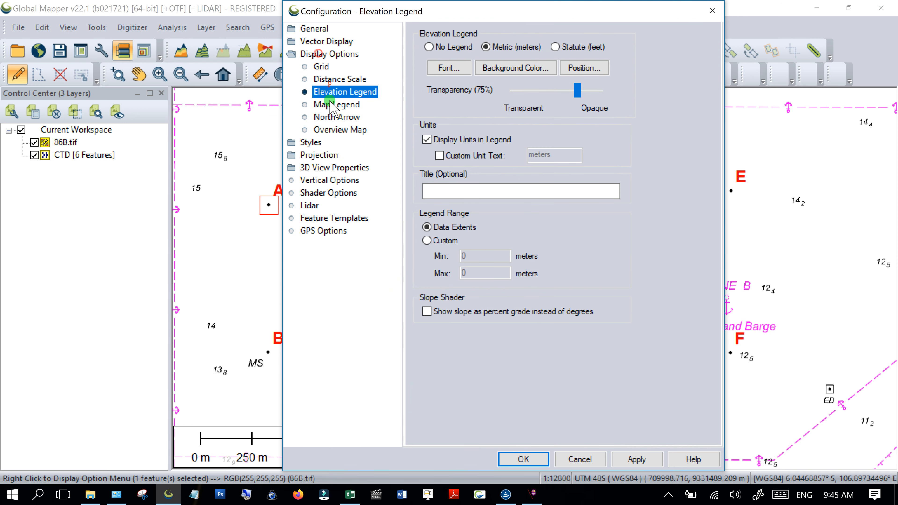
left_click(331, 105)
left_click(334, 118)
left_click(333, 129)
left_click(326, 42)
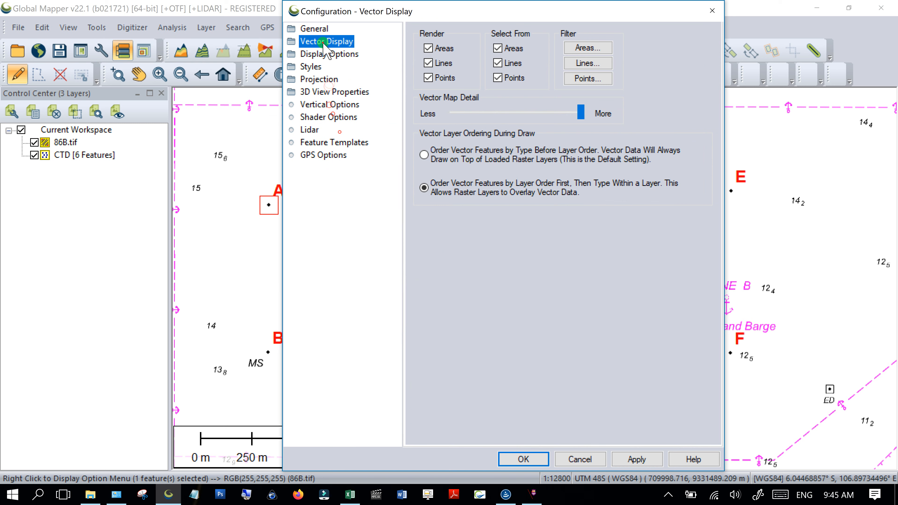
left_click(314, 29)
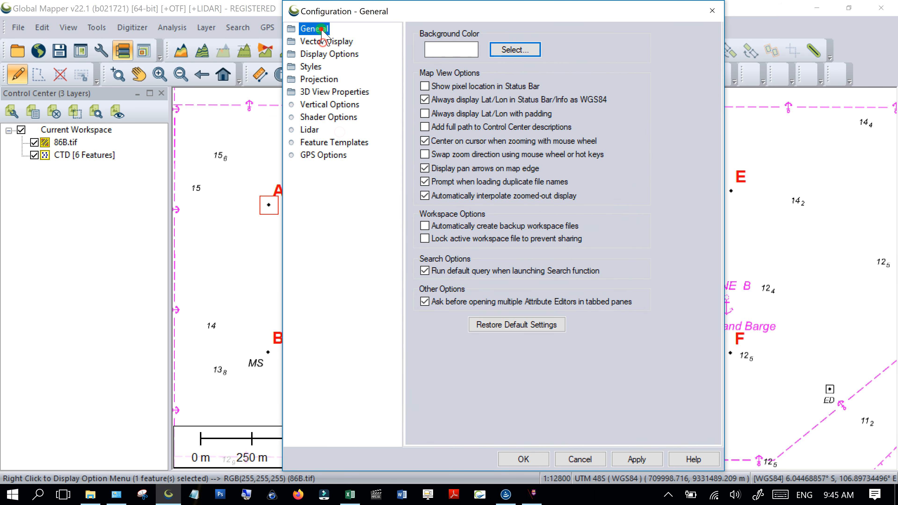
left_click(313, 32)
left_click(320, 41)
left_click(323, 54)
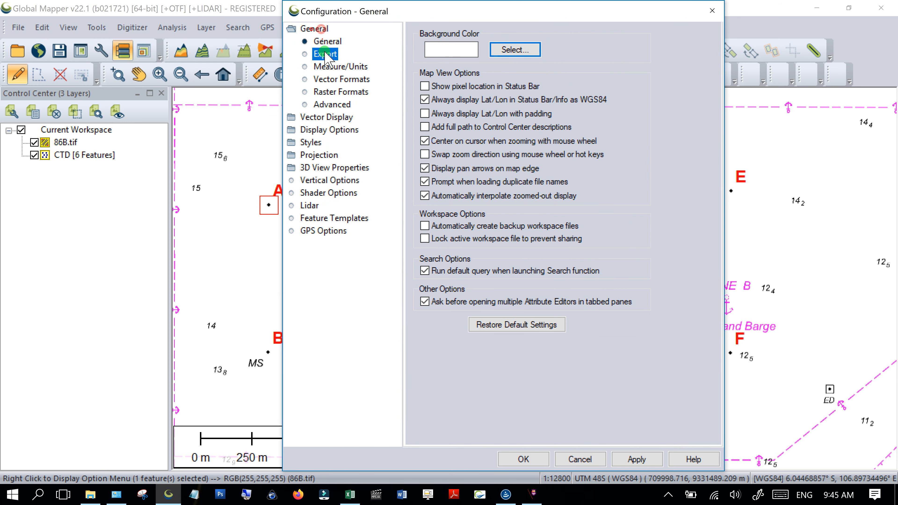
- Set Position Display Format to Lat/Lon dd° mm' ss.ssss" h, apply, and close Configuration
left_click(331, 67)
left_click(621, 36)
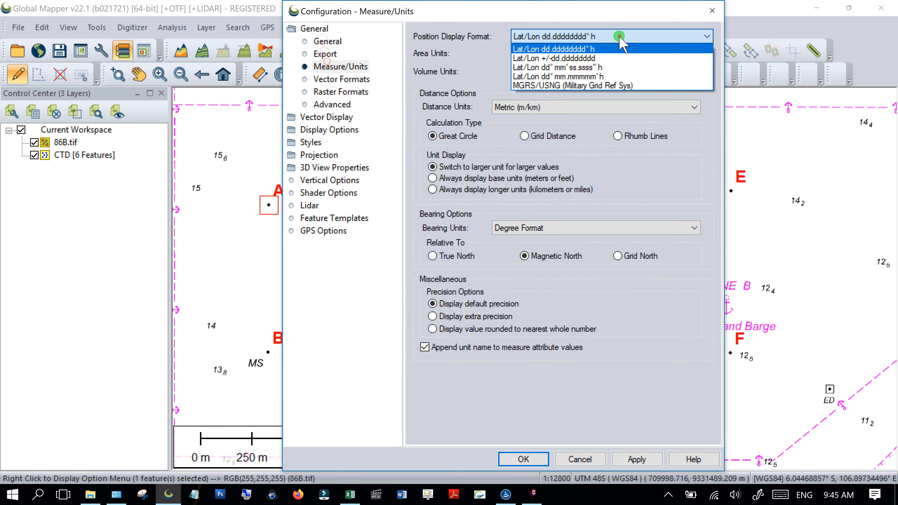
left_click(616, 67)
left_click(613, 55)
left_click(656, 477)
left_click(644, 464)
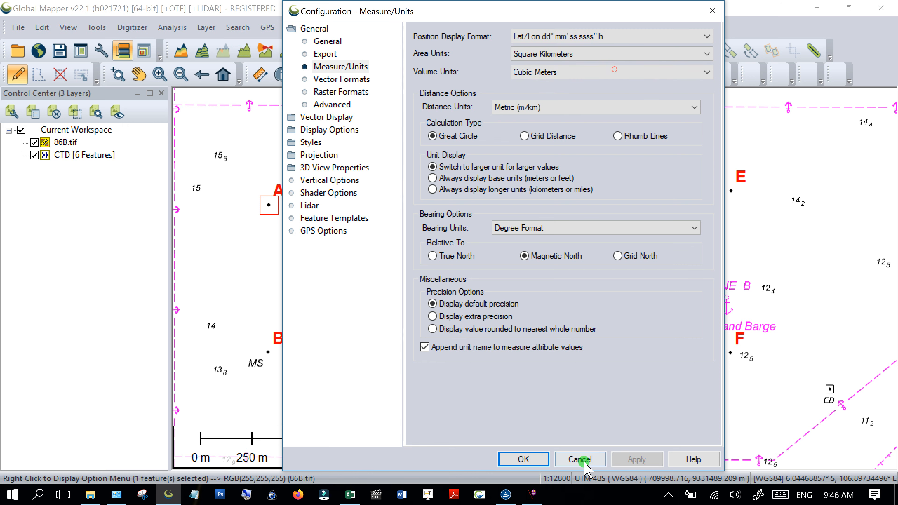
left_click(526, 456)
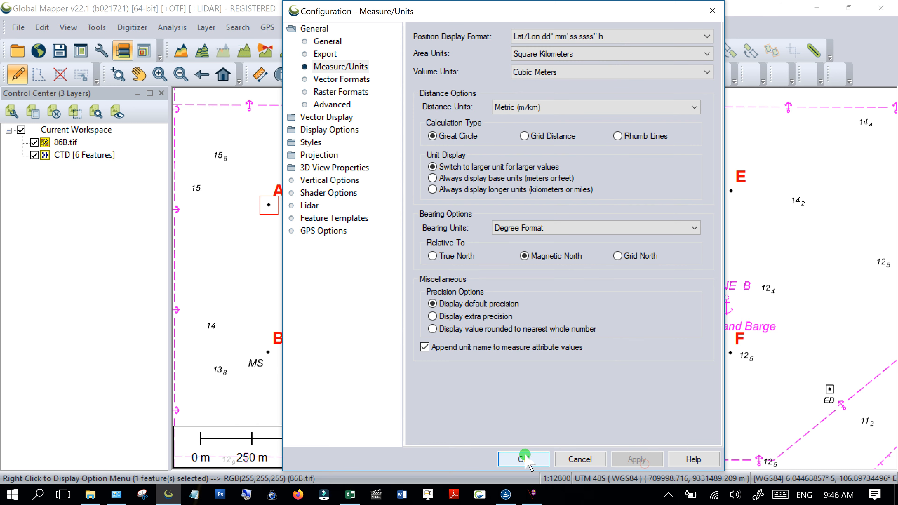
left_click(527, 459)
- Show point A's location as latitude/longitude and select the latitude seconds 50.5781
right_click(273, 203)
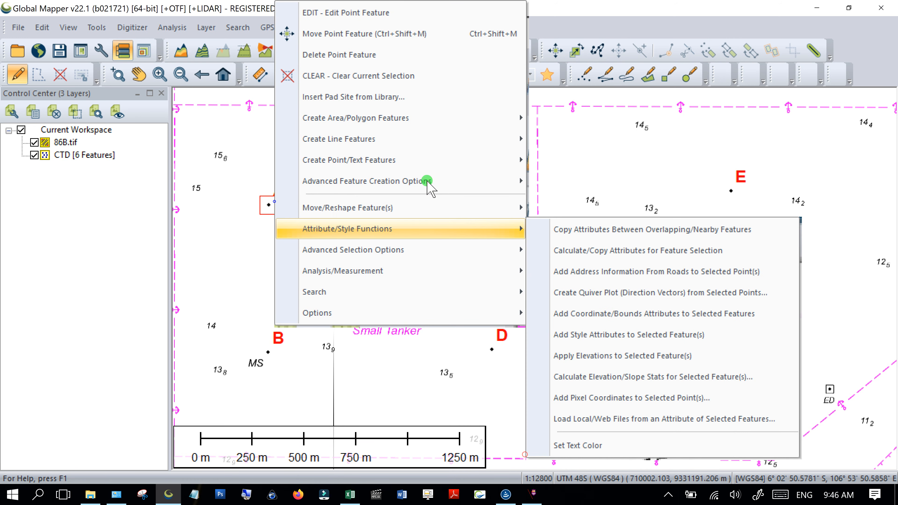
mouse_move(443, 161)
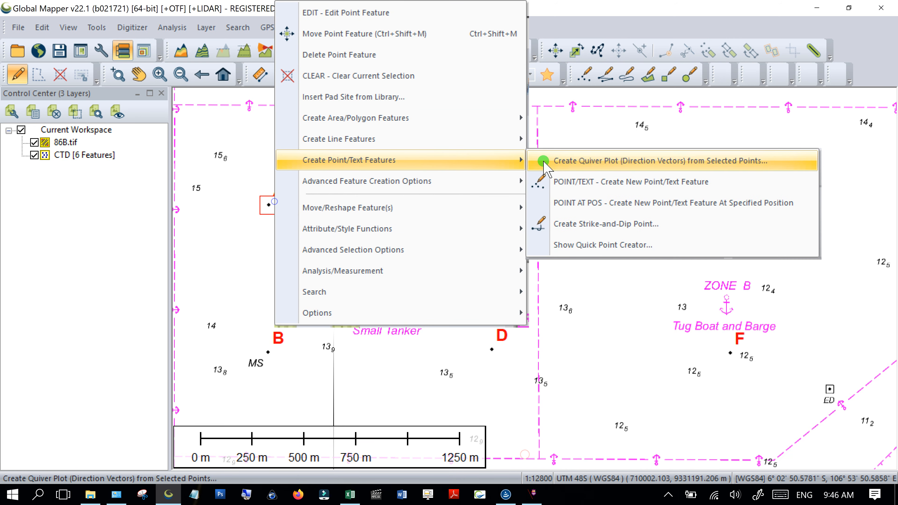
left_click(573, 204)
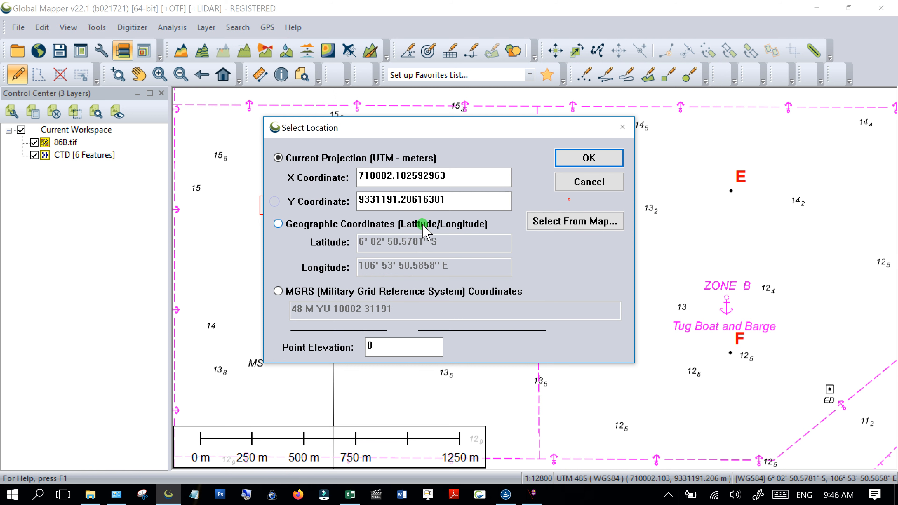
left_click(446, 225)
left_click(474, 237)
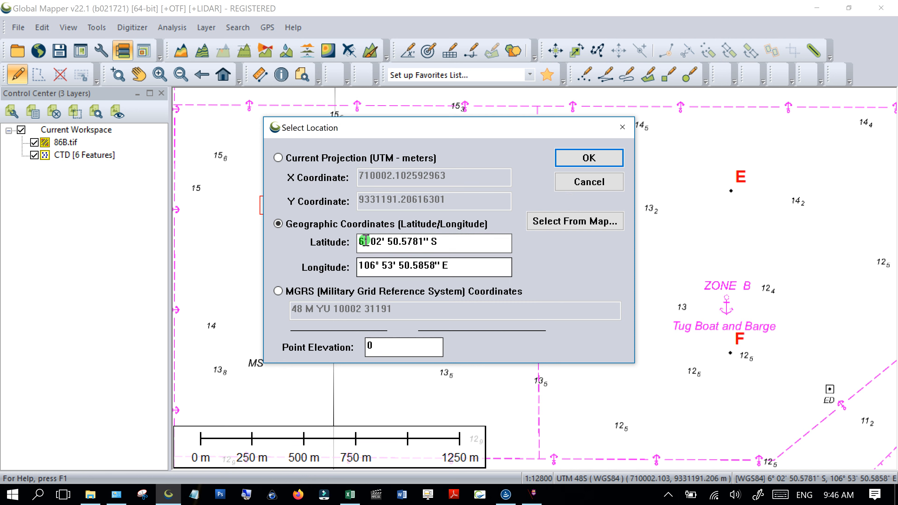
left_click_drag(387, 243, 417, 244)
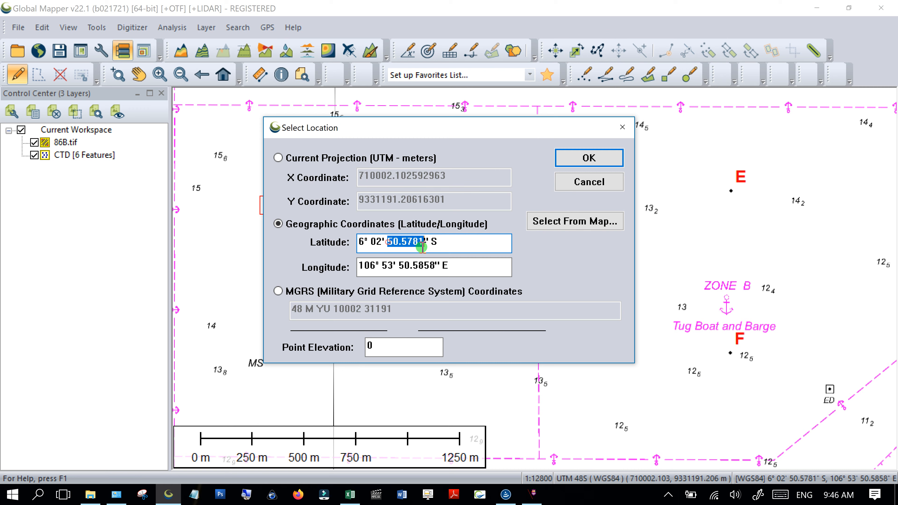
left_click(354, 498)
- Replace A3's latitude -00:49:18 with -06:2:50.5781 in the Section line
left_click(159, 194)
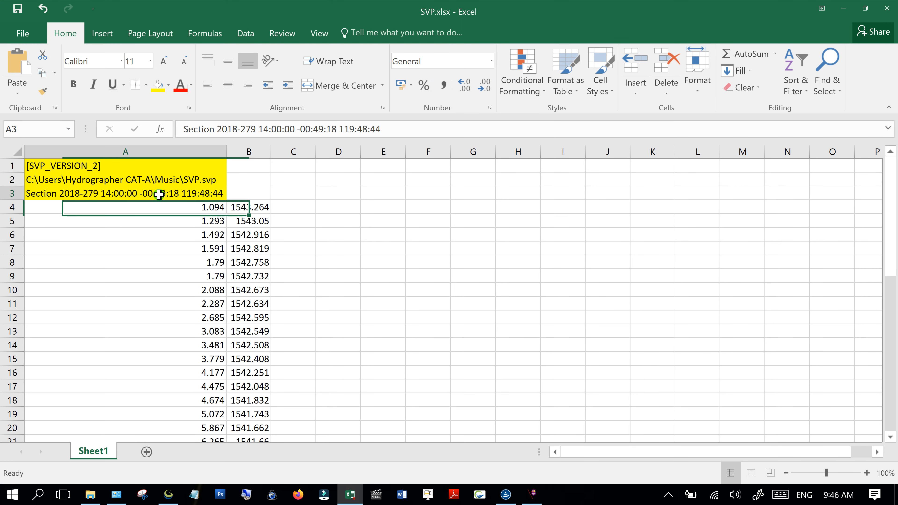
left_click(311, 128)
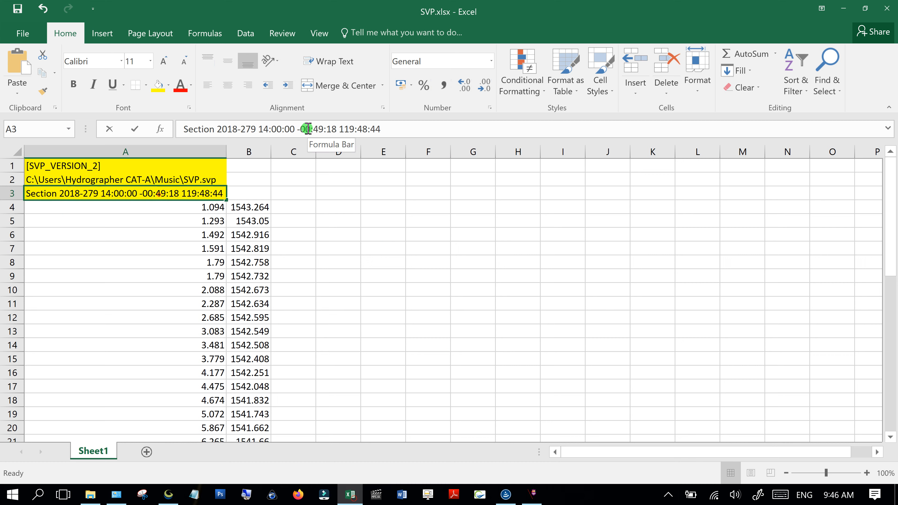
type("6")
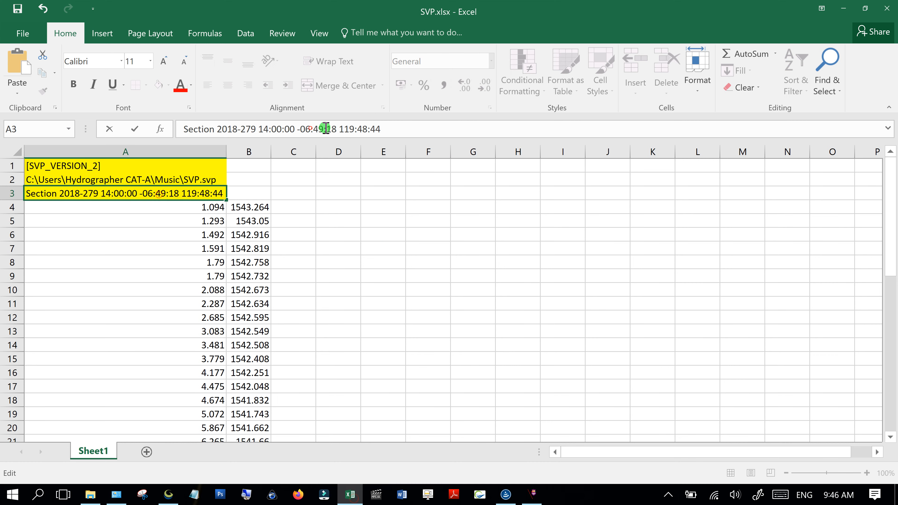
left_click_drag(322, 129, 318, 130)
left_click(319, 130)
type("2")
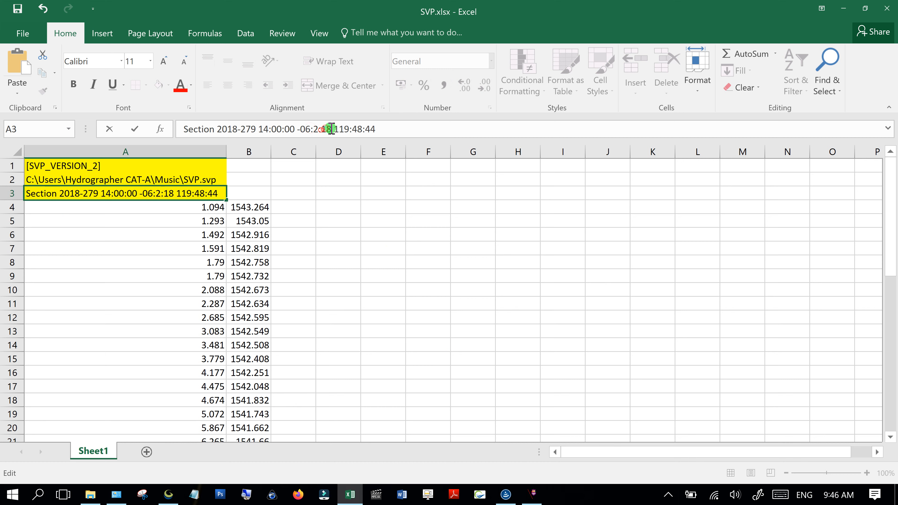
left_click_drag(325, 128, 320, 129)
type("50.5781")
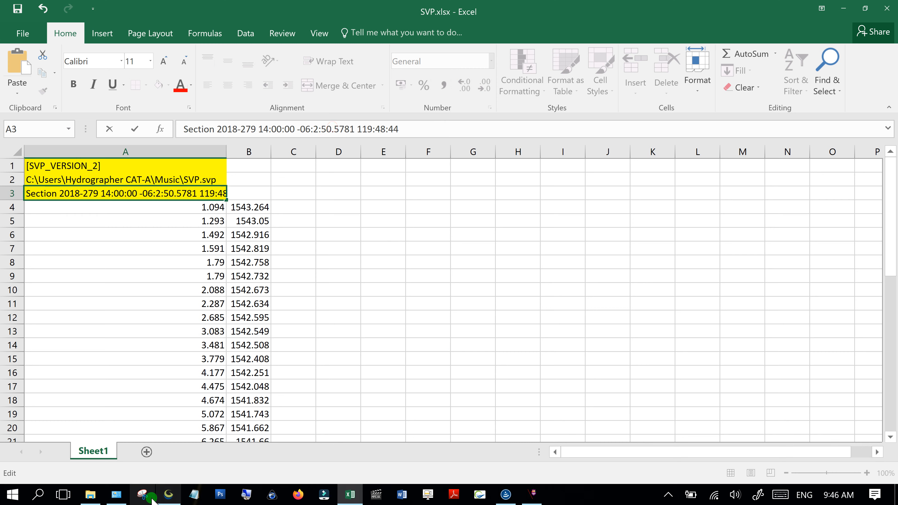
left_click(169, 502)
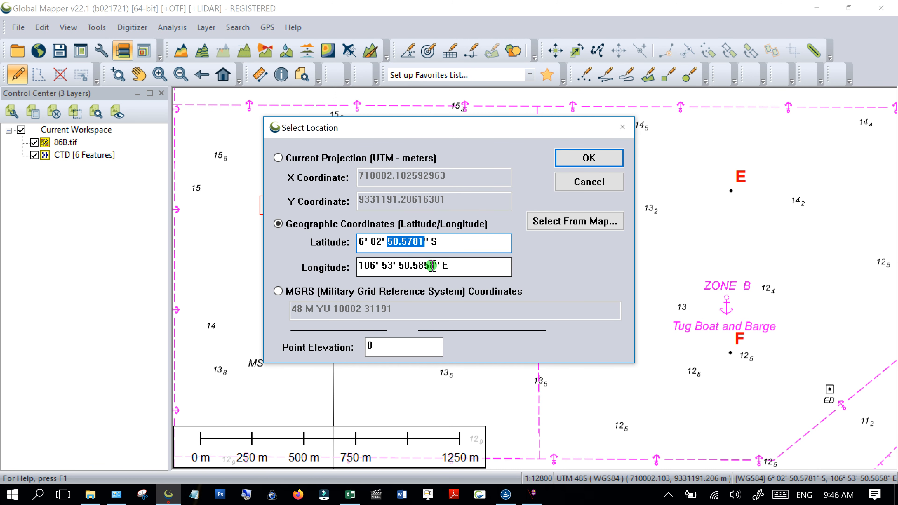
- Select the longitude seconds 50.5858 in the point's location entry
left_click_drag(433, 267, 420, 267)
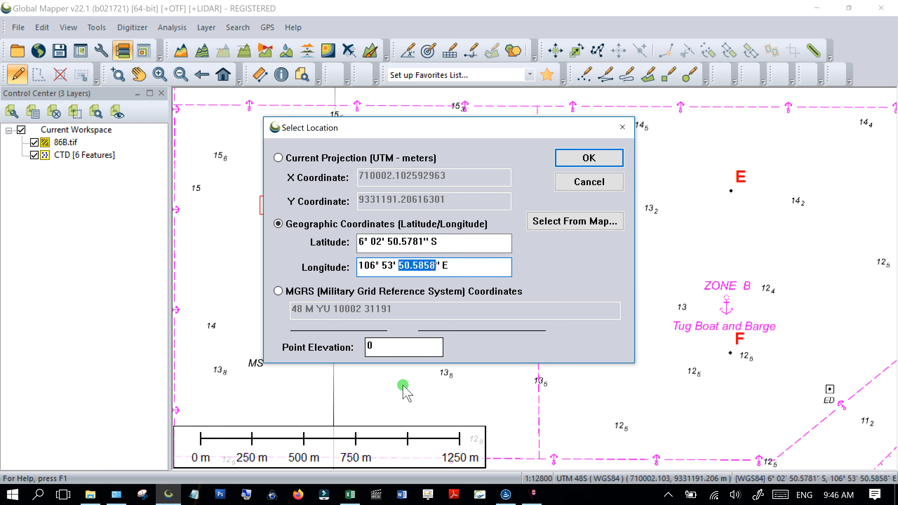
- Change the longitude in A3's Section line to 106:53:50.5858
mouse_move(171, 500)
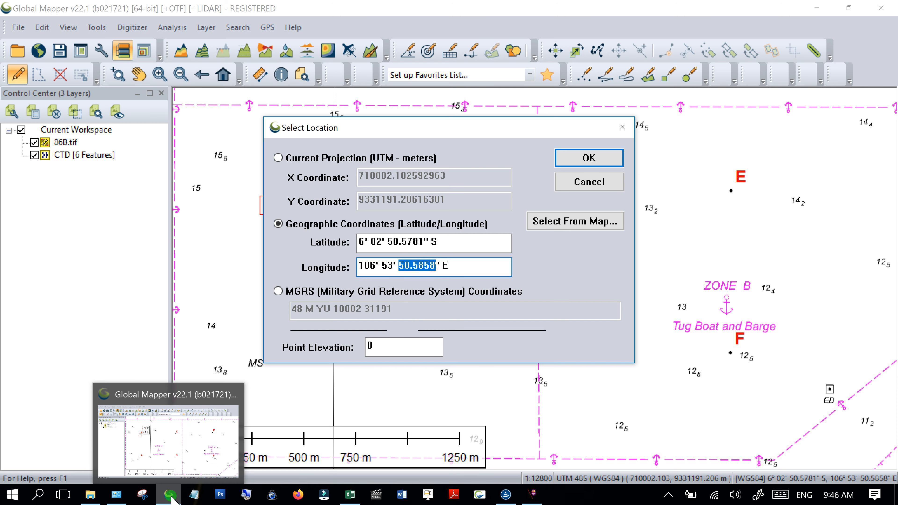
left_click(350, 494)
left_click(381, 129)
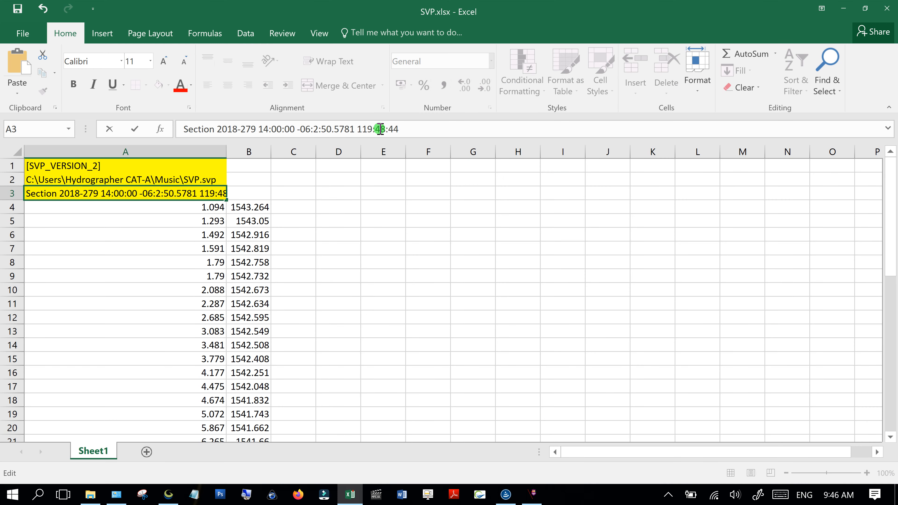
left_click_drag(363, 130, 390, 132)
type("06:53:")
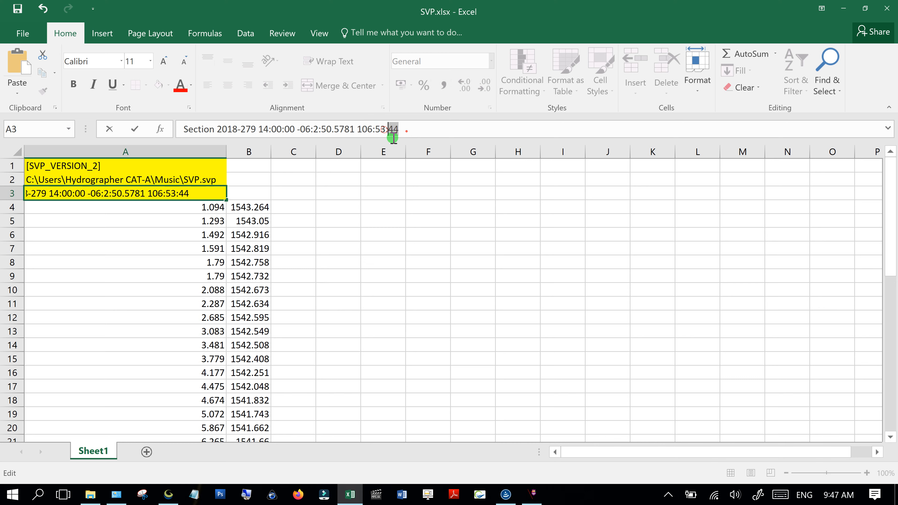
type("50.5858")
key("Return")
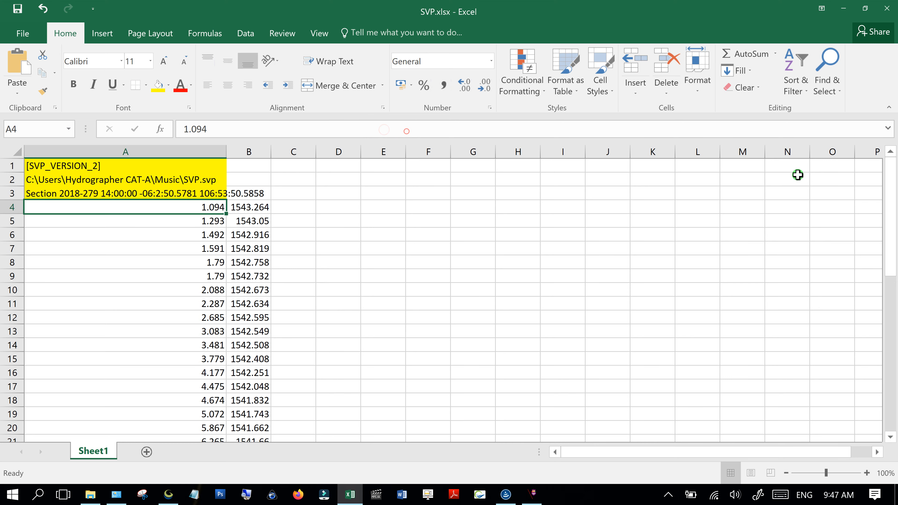
left_click(383, 303)
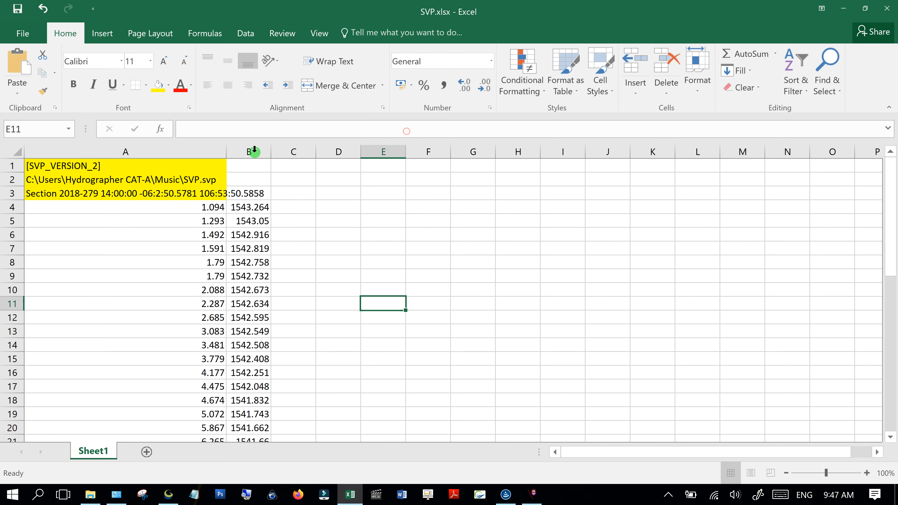
- Widen column A to fit its contents and copy all the profile data
double_click(227, 152)
left_click(232, 240)
key("ctrl+a")
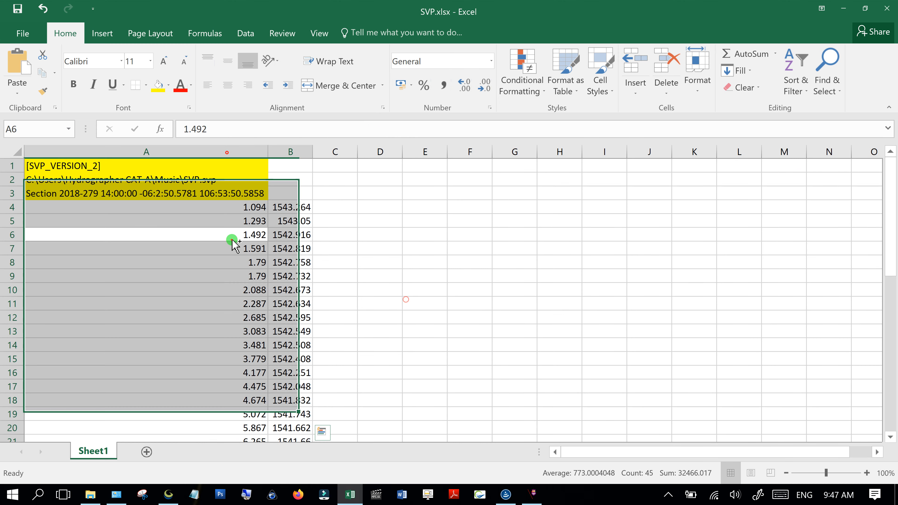
key("ctrl+c")
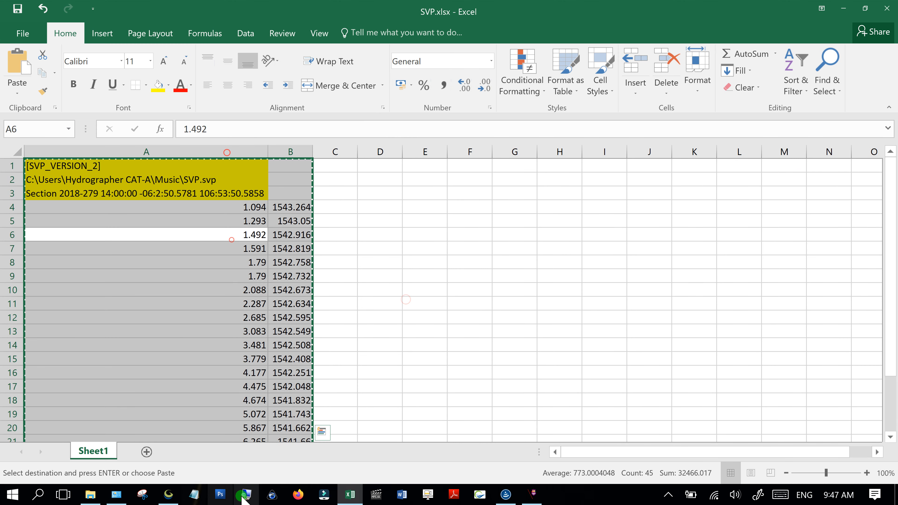
- Paste the copied profile data into a new Notepad document and save it as NEWBI in Music
left_click(194, 495)
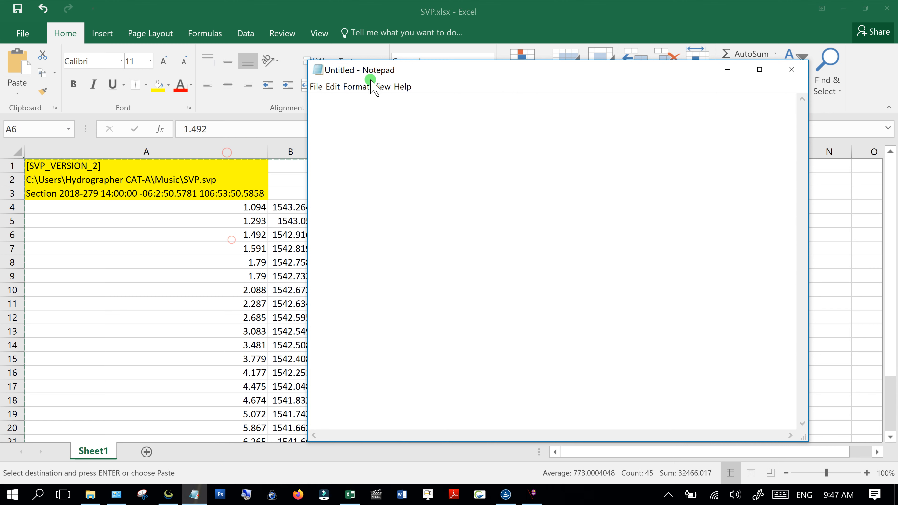
key("ctrl+v")
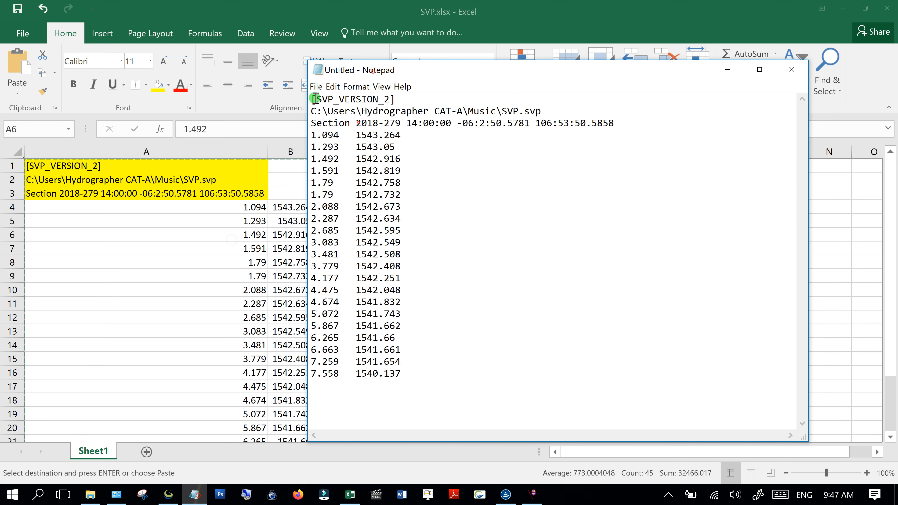
left_click(316, 87)
left_click(308, 139)
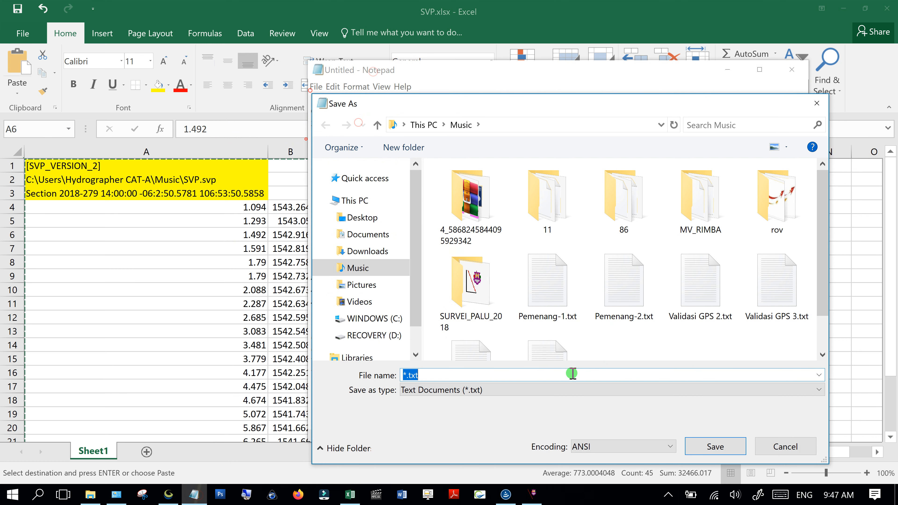
type("NEWBI")
left_click(715, 446)
- Find and select NEWBI.txt in the Music folder
left_click(90, 494)
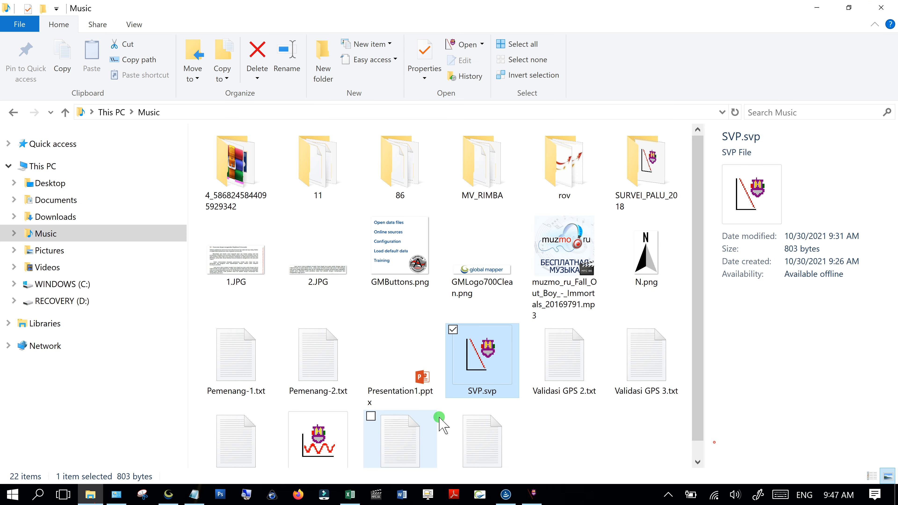
left_click(567, 426)
scroll(567, 427, "down", 1)
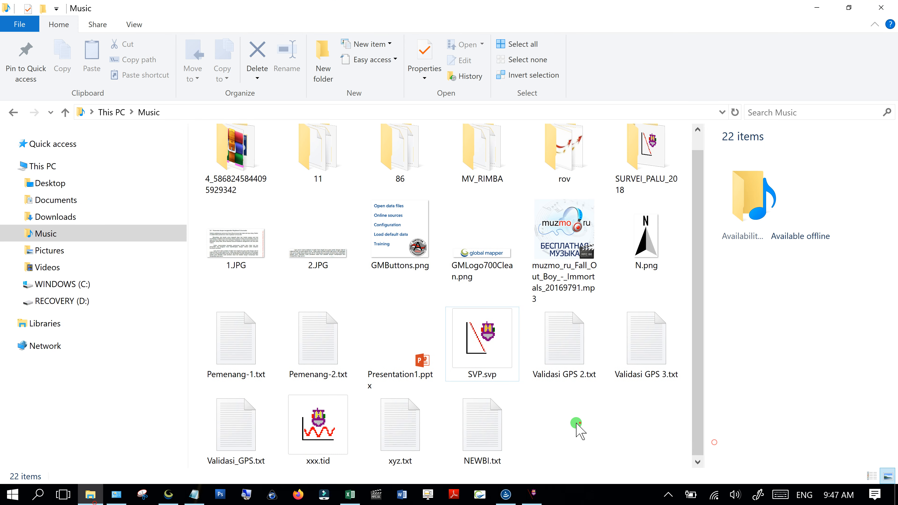
left_click(493, 434)
right_click(492, 432)
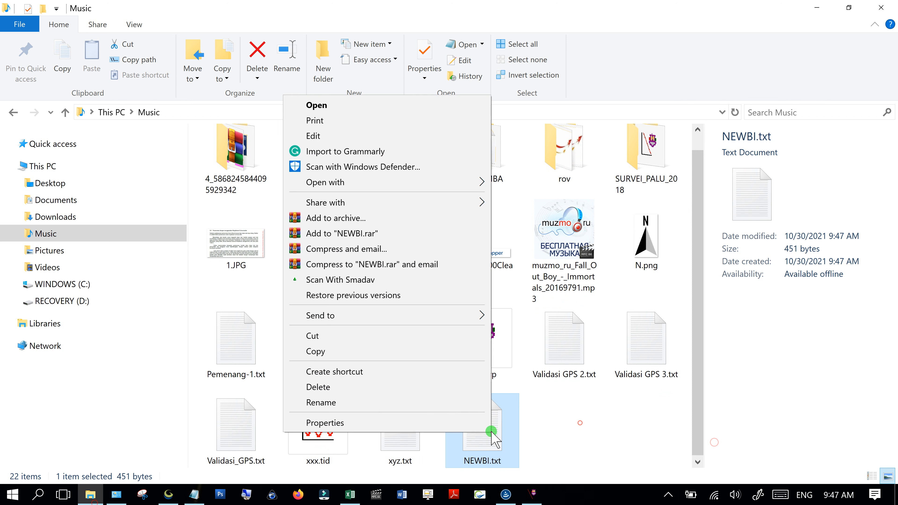
- Rename NEWBI.txt to NEWBI.svp and confirm the extension change
left_click(431, 402)
left_click(504, 461)
key("BackSpace")
key("BackSpace")
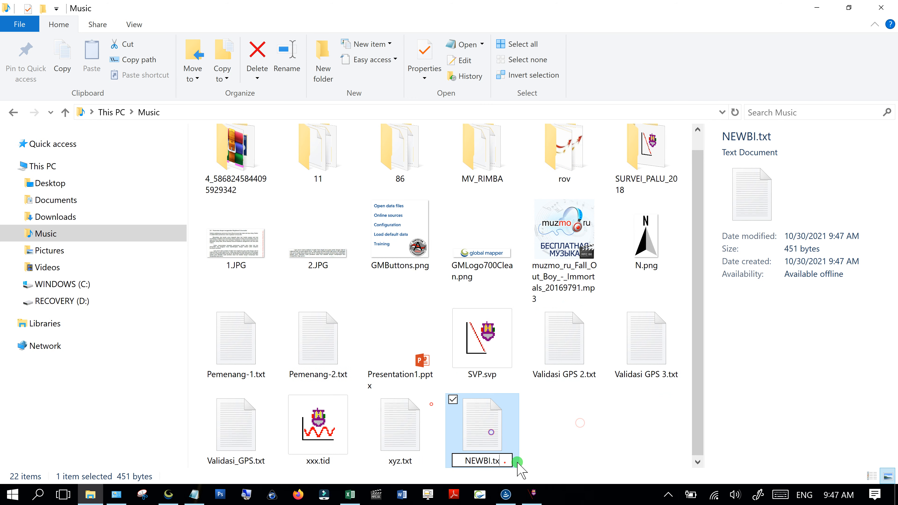
key("BackSpace")
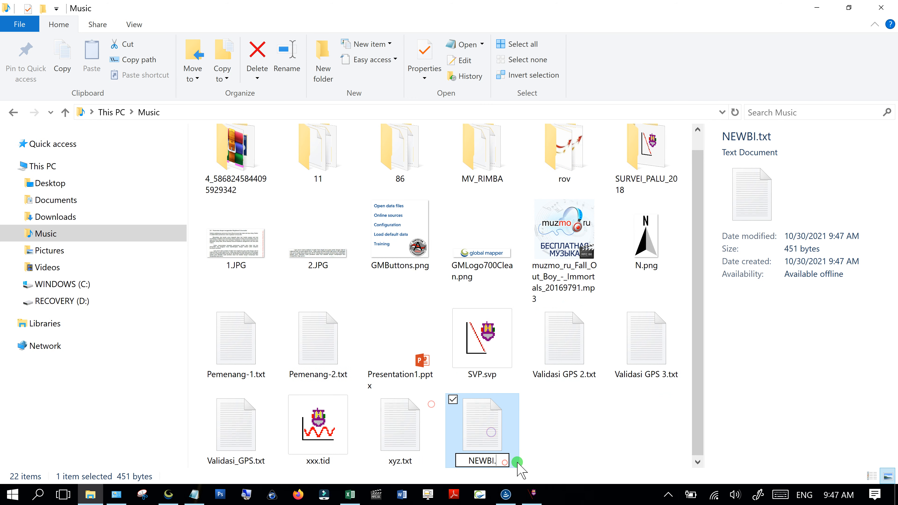
type("svp")
key("Return")
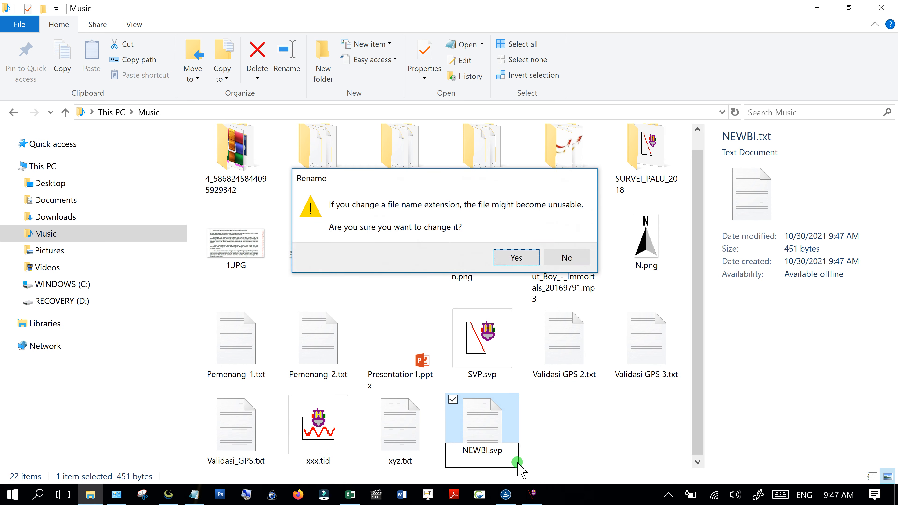
key("Return")
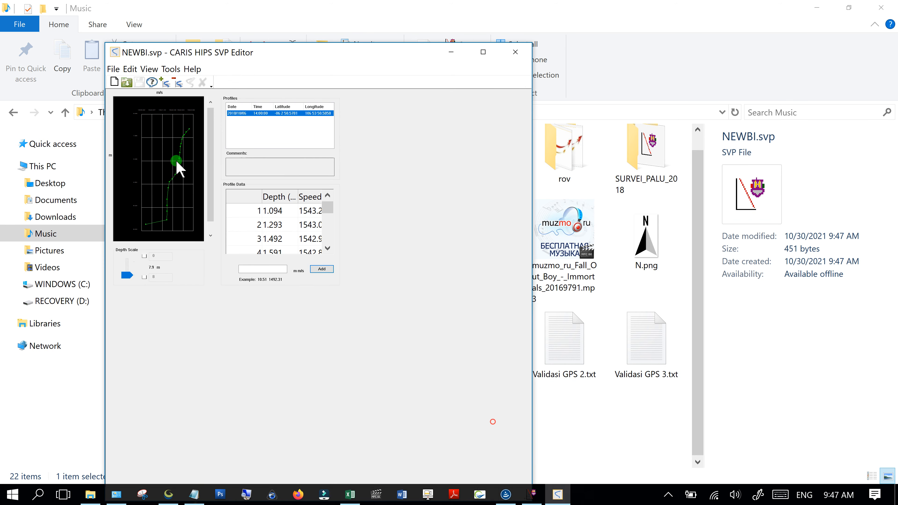
- Review NEWBI.svp's date, position, depth readings and sound speed in the SVP Editor, then close it
left_click(240, 116)
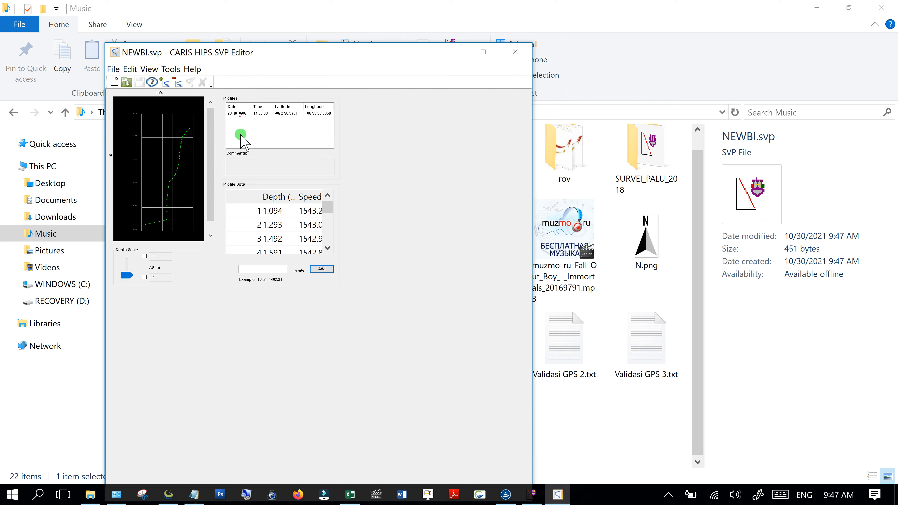
left_click(280, 206)
left_click(280, 220)
left_click(277, 238)
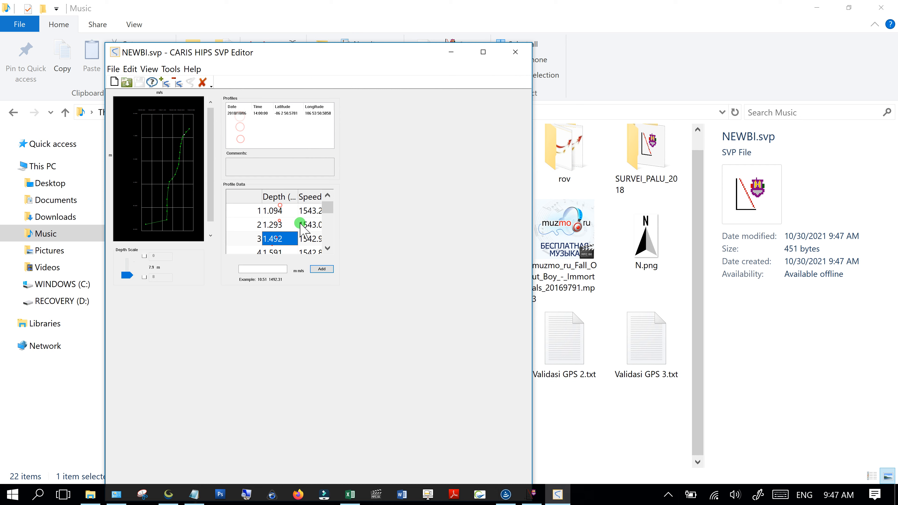
left_click(307, 210)
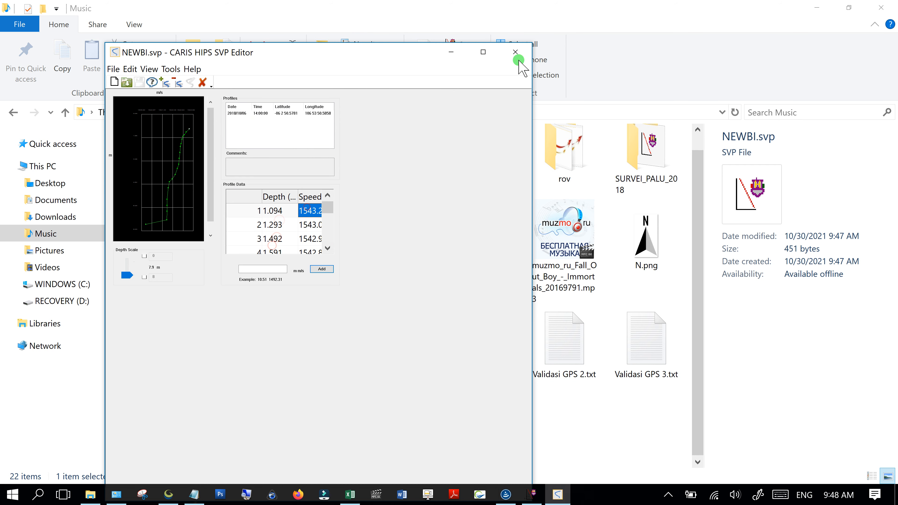
left_click(515, 53)
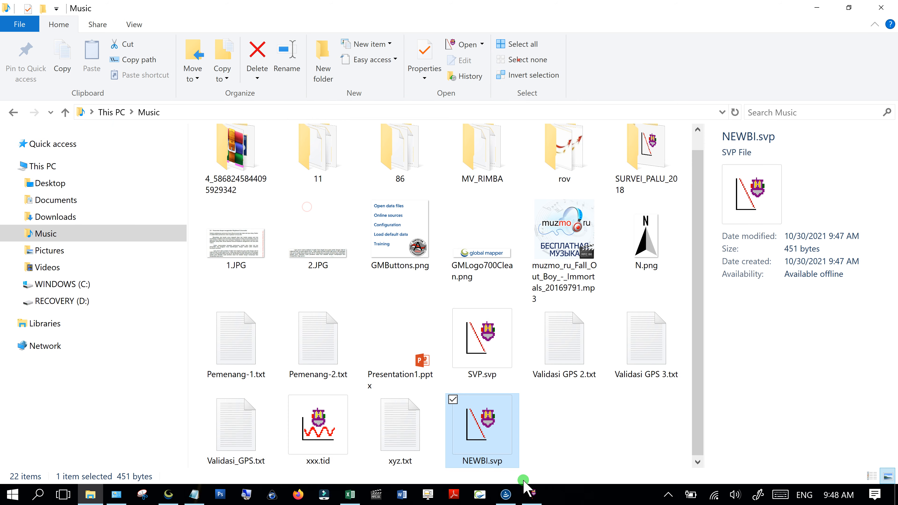
- Drag NEWBI.svp from the Music folder into the CARIS map as a new layer
left_click(506, 493)
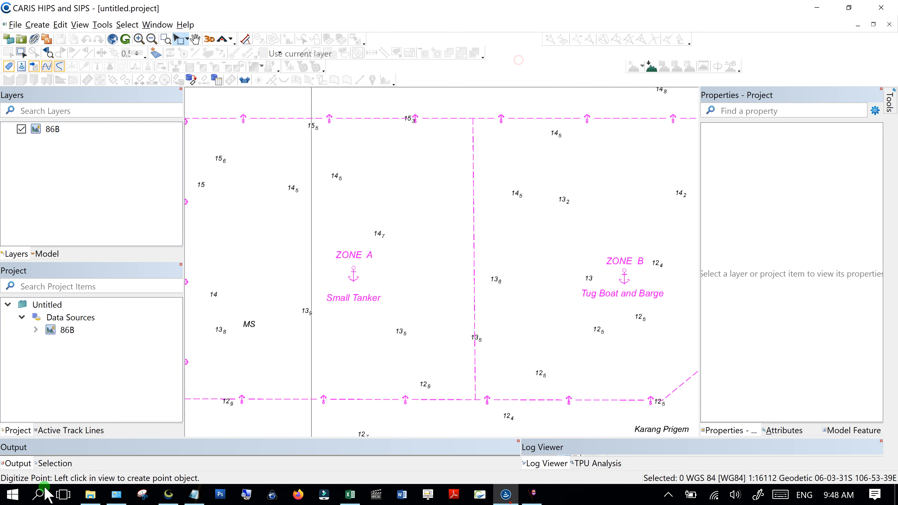
left_click(90, 494)
left_click_drag(491, 455, 475, 261)
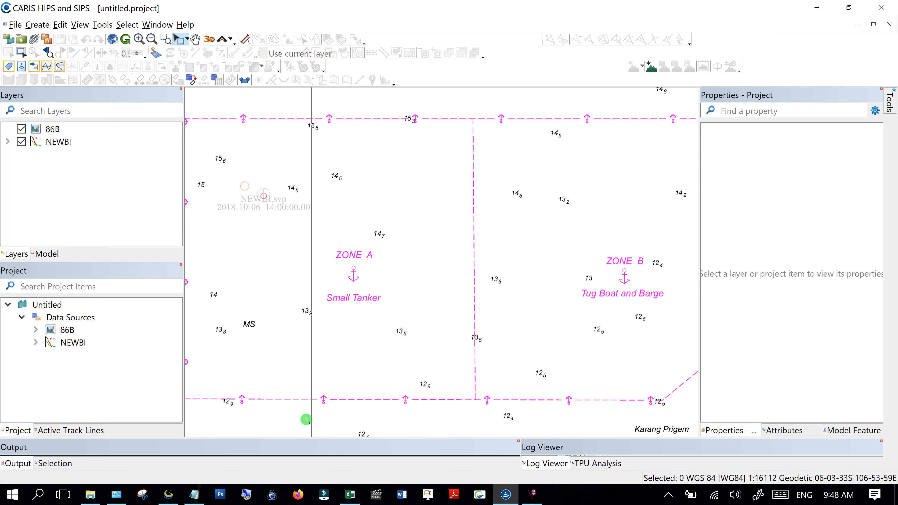
left_click(347, 497)
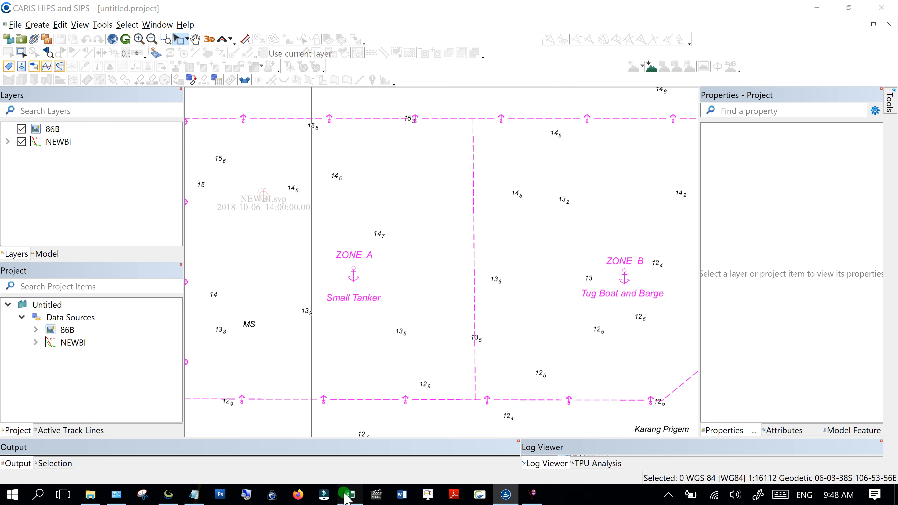
- Paste the Section header and its depth-speed rows as a second block starting at A25
left_click(395, 268)
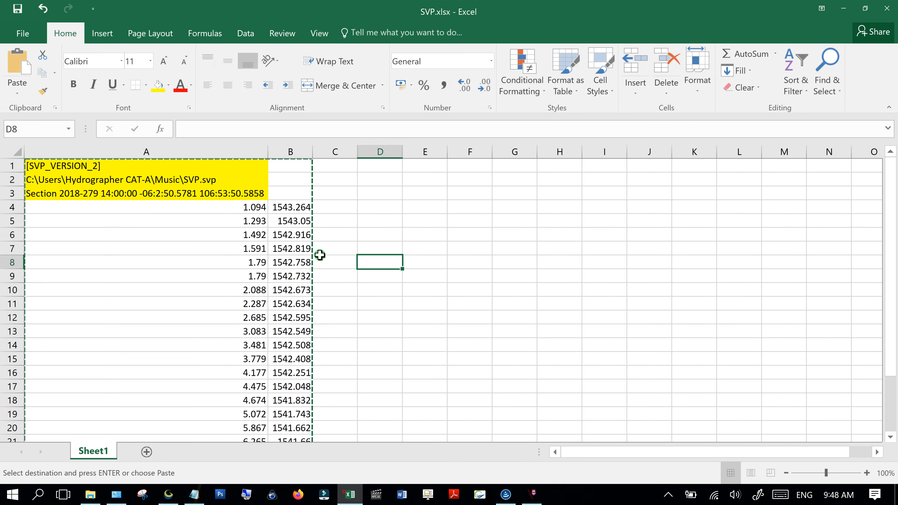
left_click_drag(77, 194, 304, 192)
key("ctrl+shift+Down")
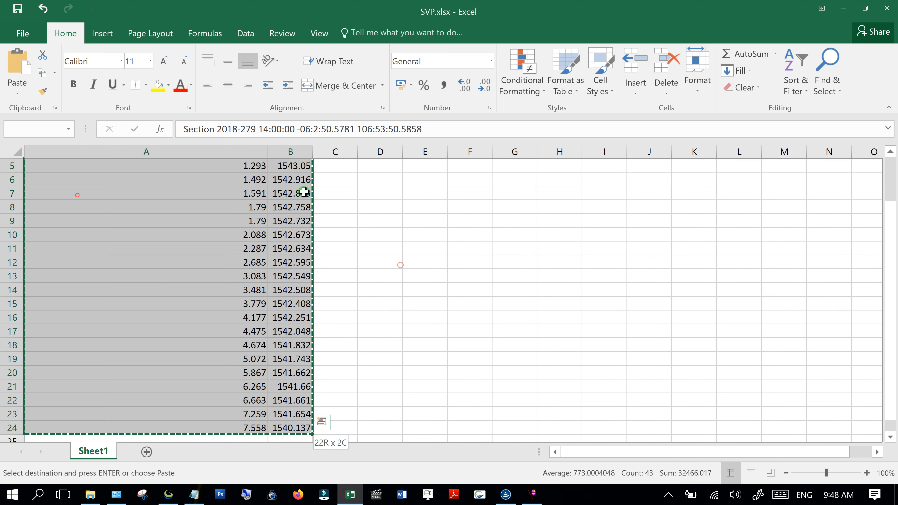
scroll(317, 335, "down", 4)
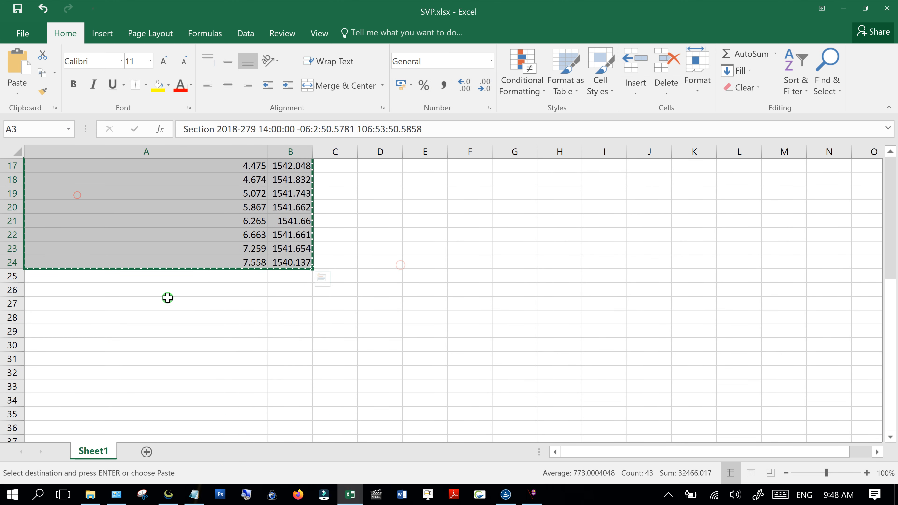
left_click(130, 280)
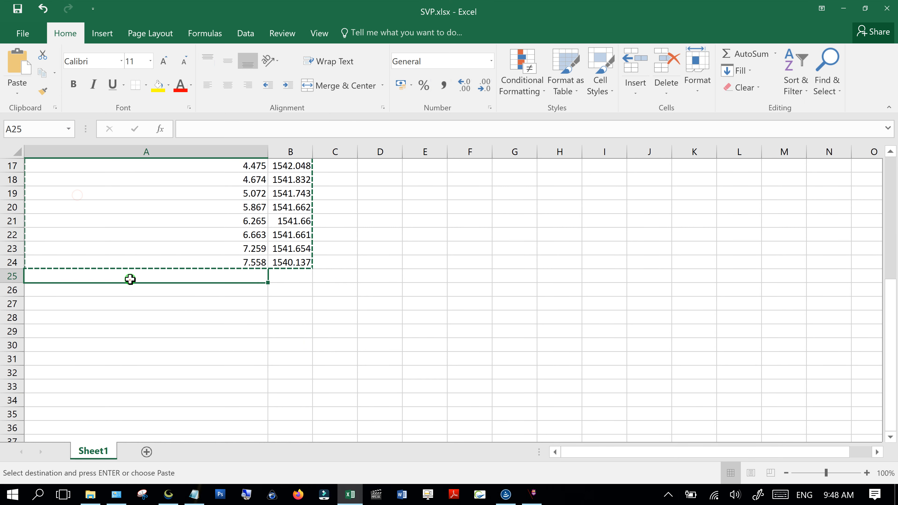
key("ctrl+v")
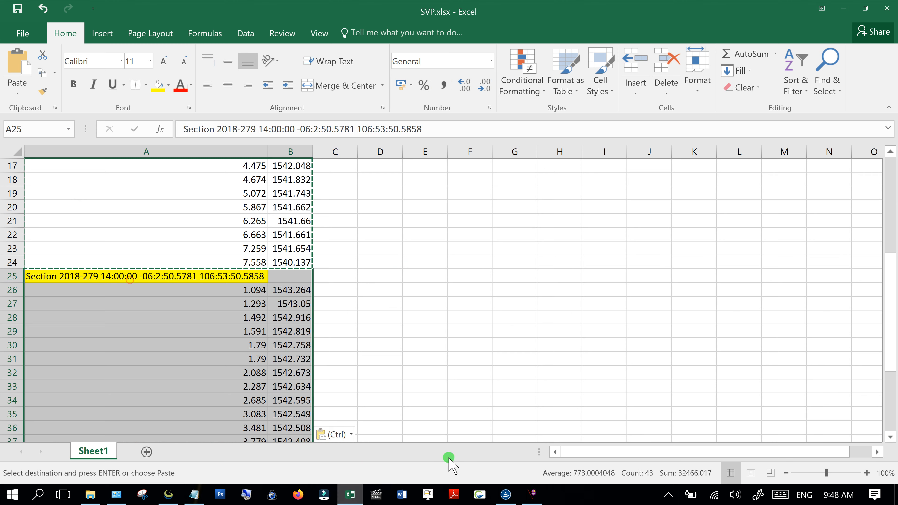
- Close the SVP.svp properties window and select point B on Global Mapper's map
left_click(530, 498)
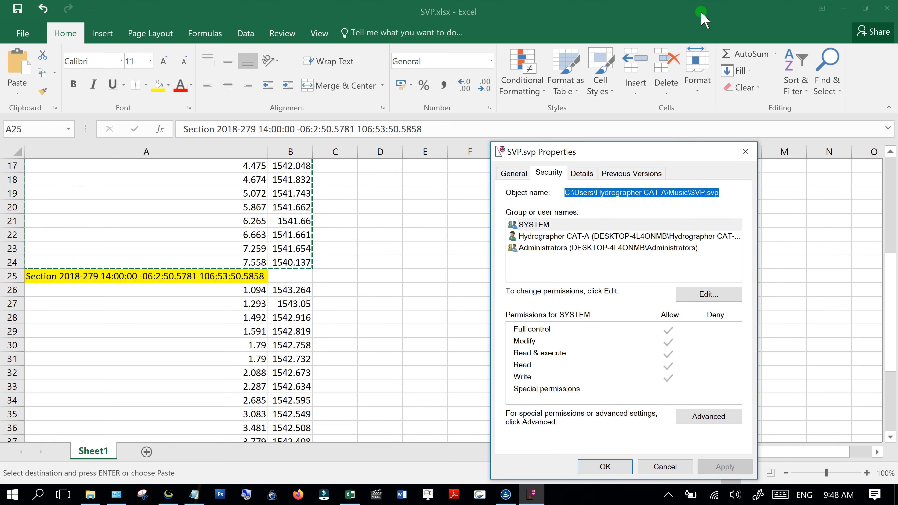
left_click(744, 155)
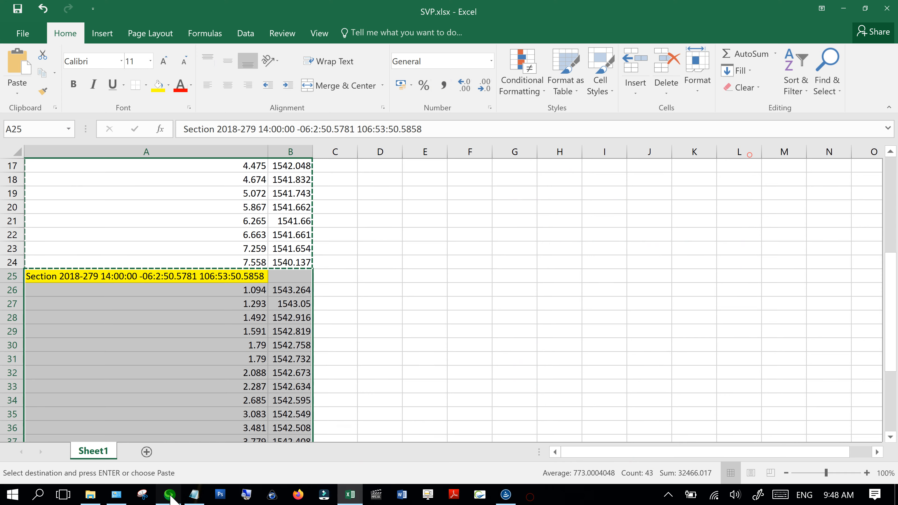
left_click(170, 494)
left_click(587, 180)
left_click(261, 358)
- Place a point at point B's position, shown as 6° 03' 14.9423" S, 106° 53' 49.2393" E
right_click(266, 357)
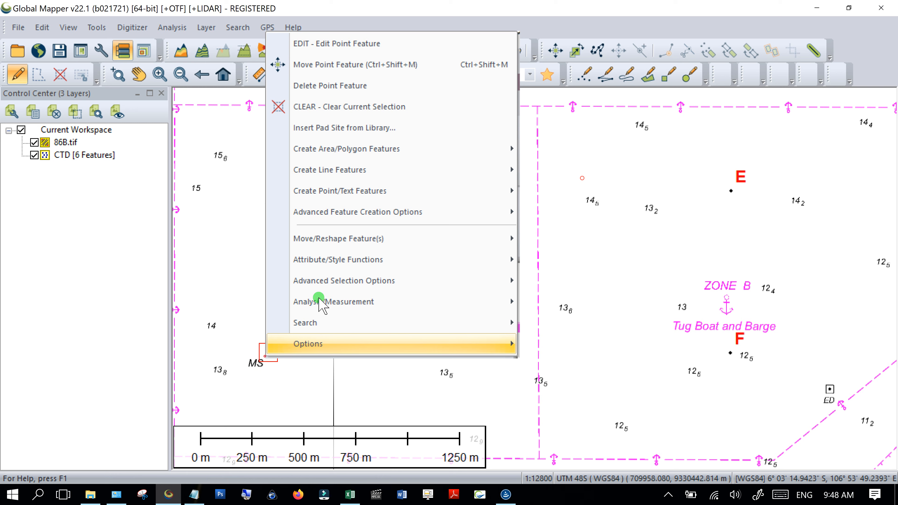
mouse_move(382, 192)
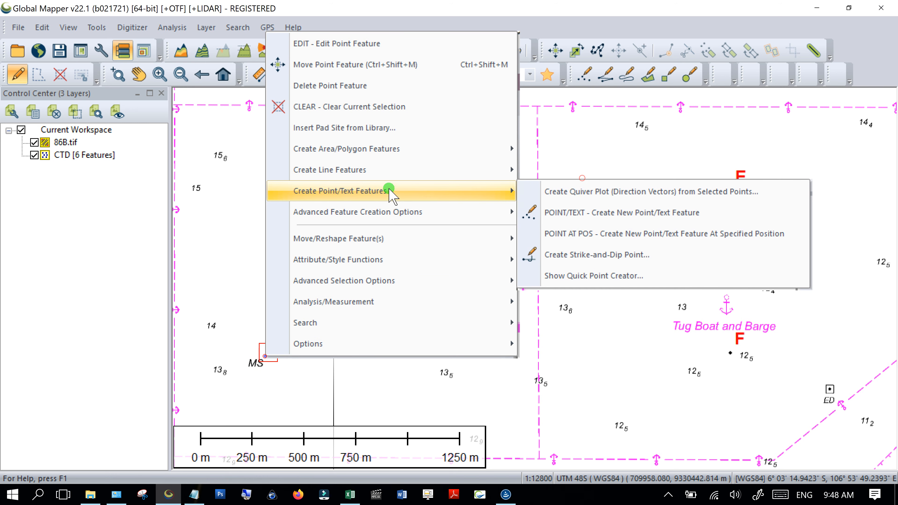
left_click(558, 236)
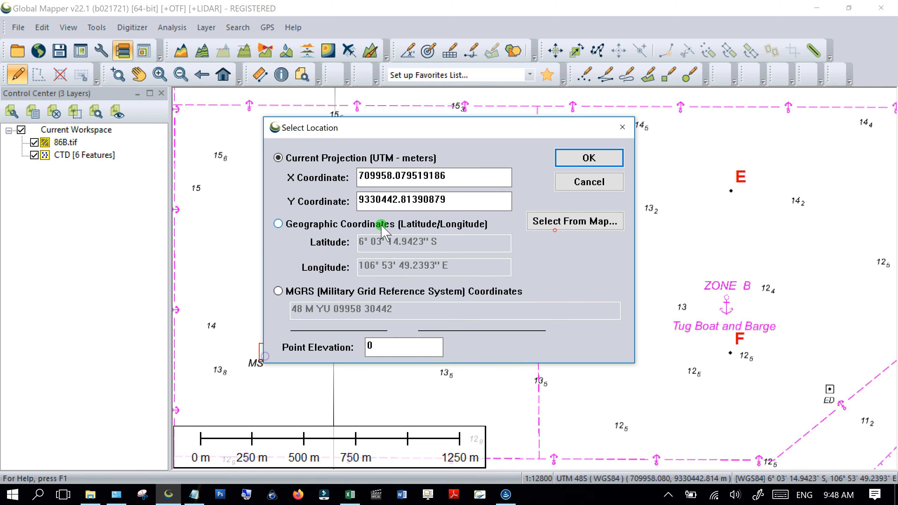
left_click(382, 226)
left_click(428, 243)
left_click_drag(424, 242, 387, 244)
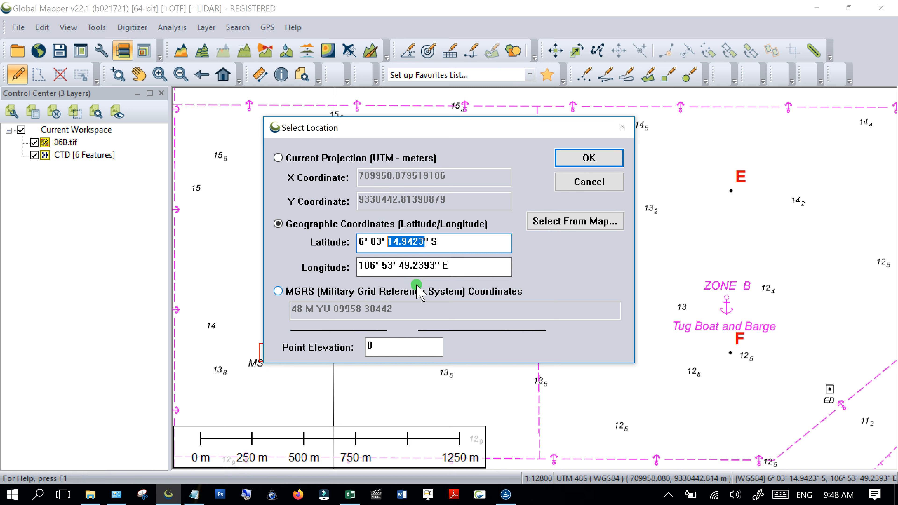
left_click(354, 501)
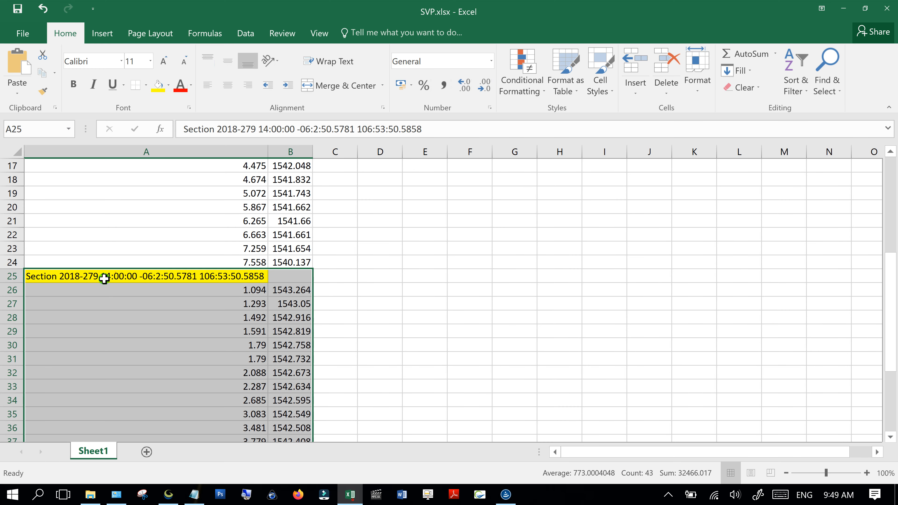
- Change A25's latitude to -06:3:14.9423
left_click(48, 275)
left_click(317, 129)
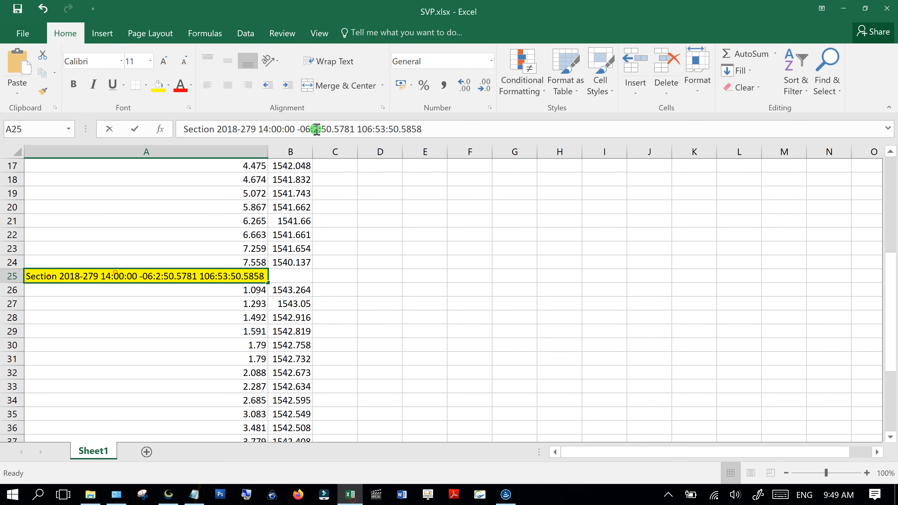
left_click(317, 129)
key("BackSpace")
type("3")
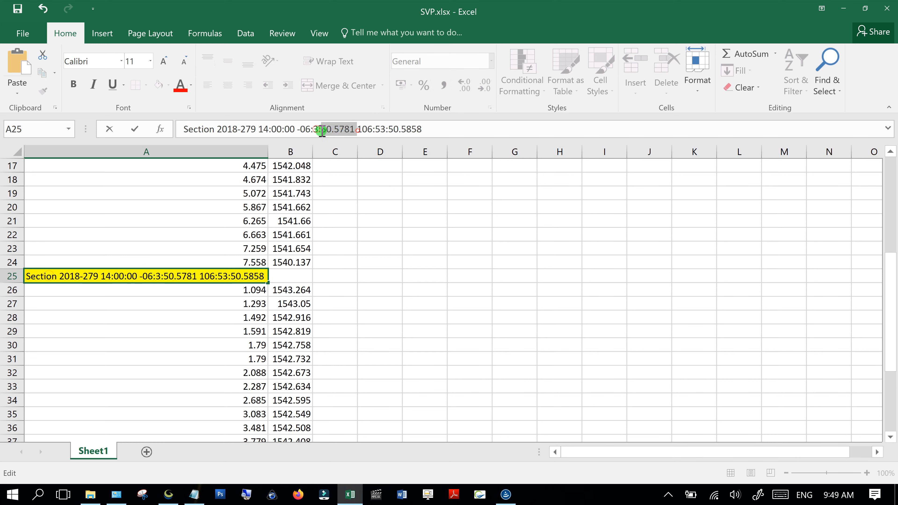
key("ctrl+v")
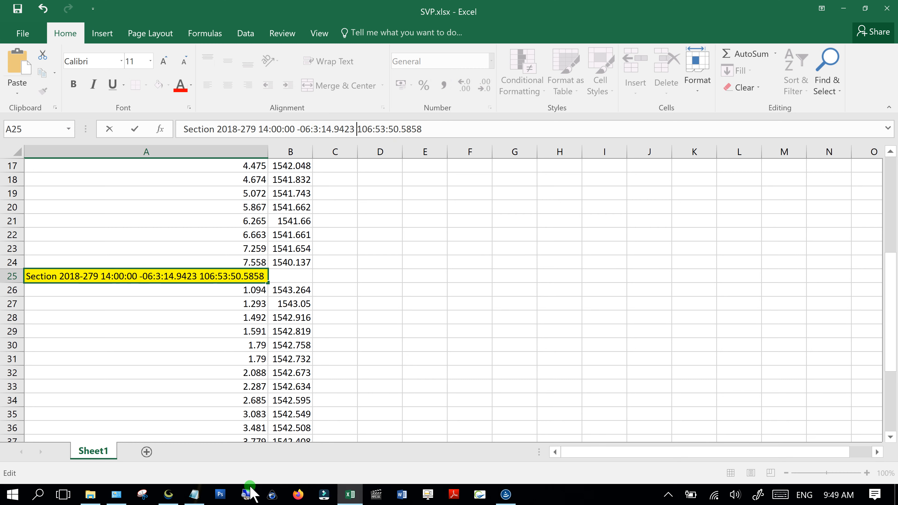
- Set A25's longitude to 106:53:49.2393 using Global Mapper's value
left_click(169, 495)
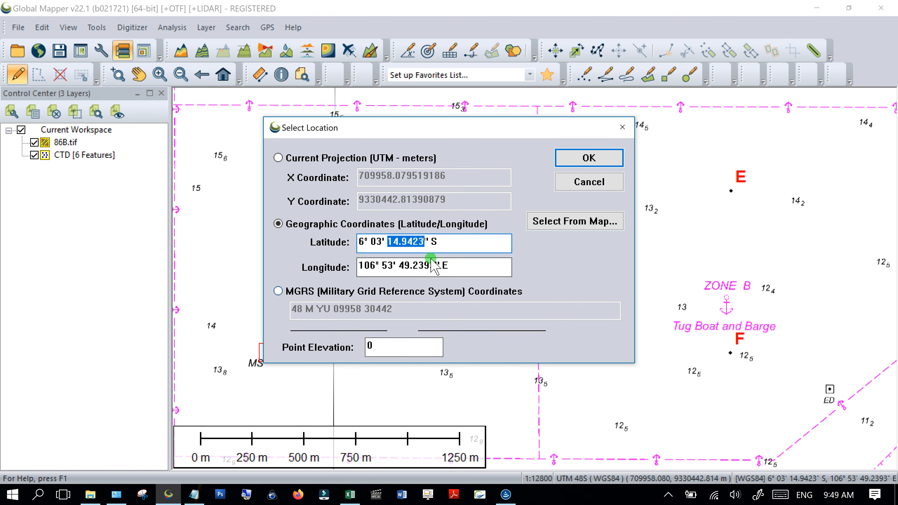
left_click_drag(433, 267, 397, 267)
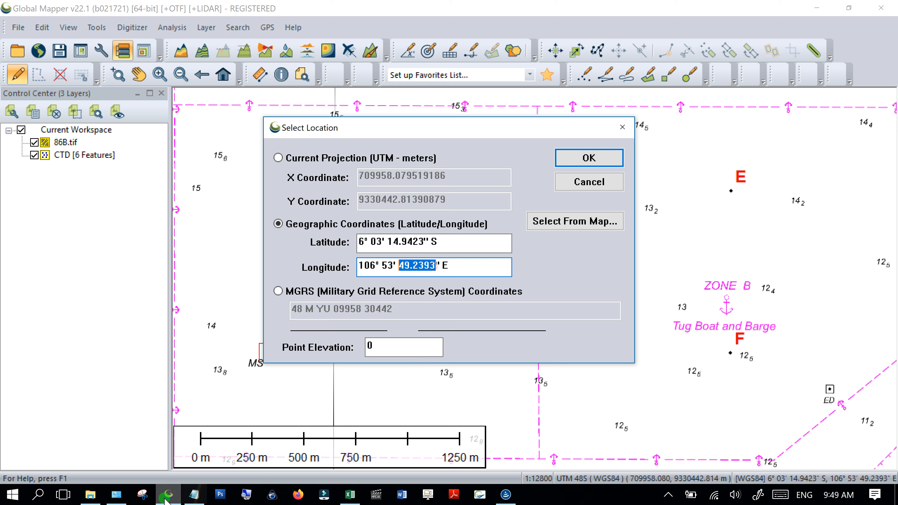
left_click(350, 494)
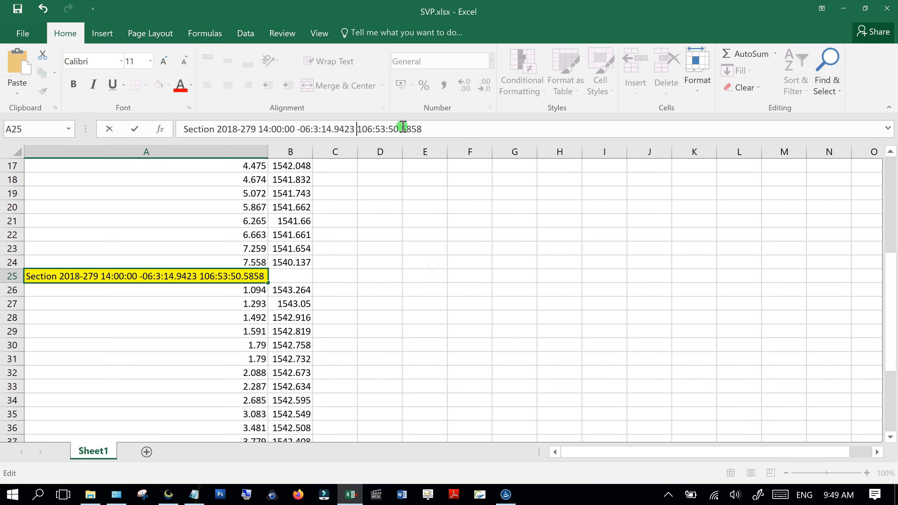
left_click_drag(425, 128, 398, 132)
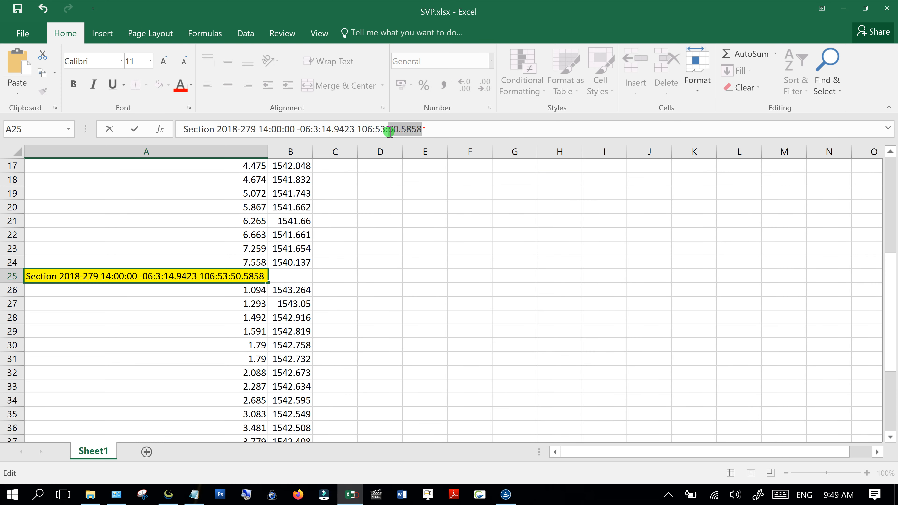
type("49.2393")
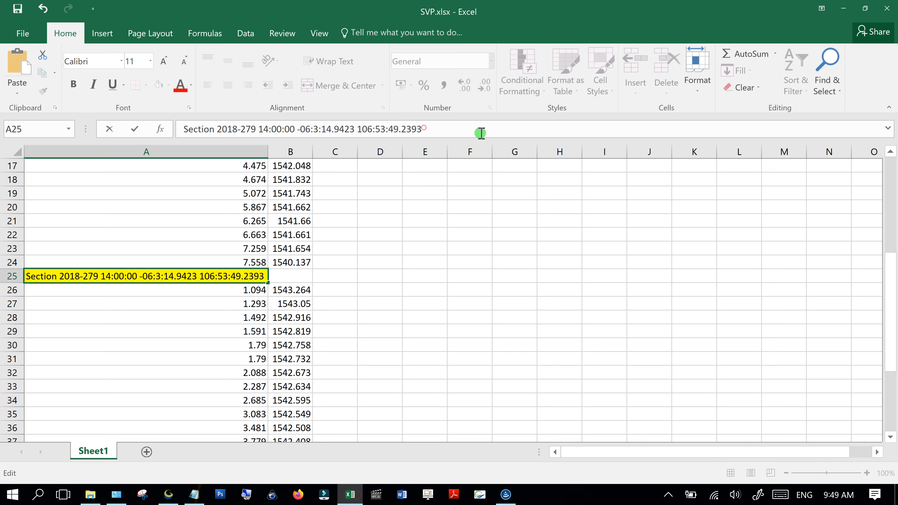
key("Return")
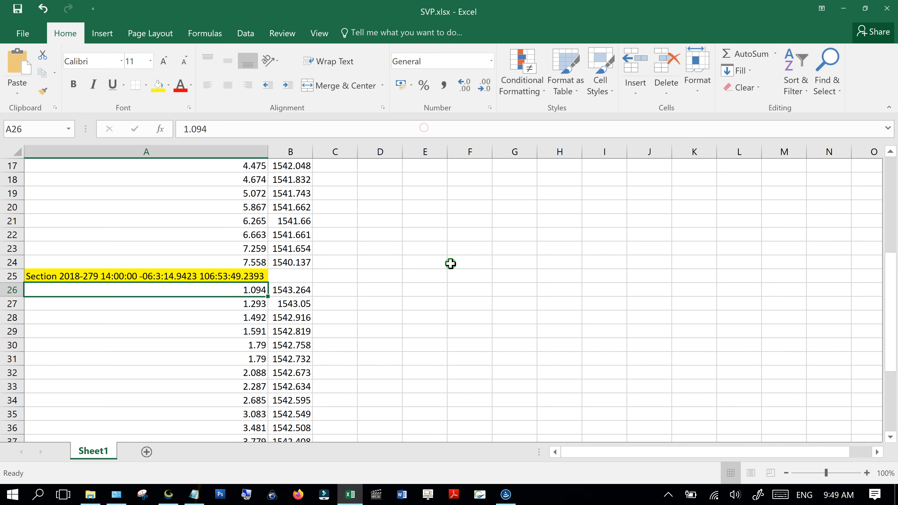
left_click(442, 416)
- Copy both profile blocks from the SVP spreadsheet
left_click(124, 261)
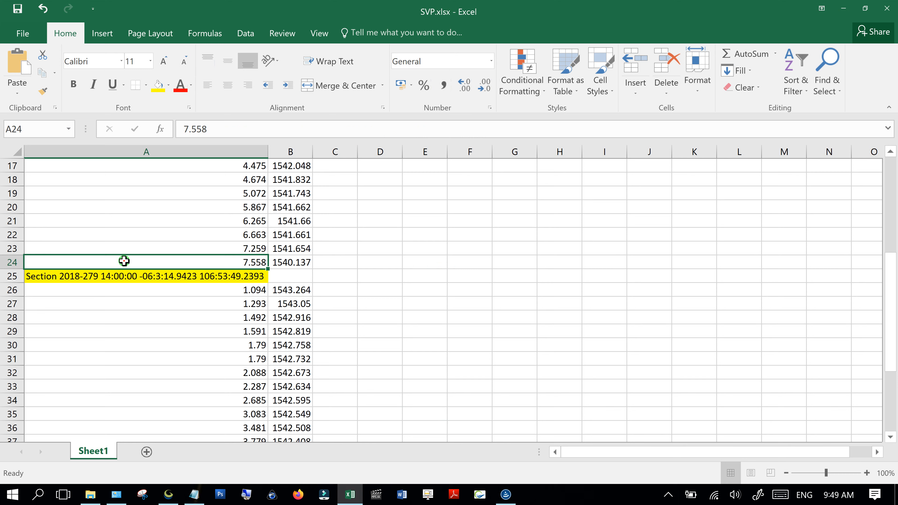
key("ctrl+a")
key("ctrl+c")
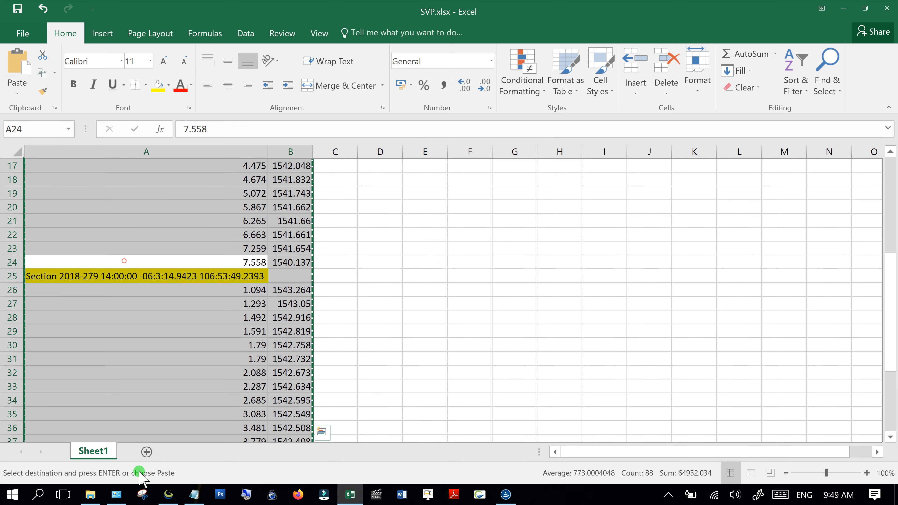
- Replace NEWBI.txt's contents with the two-profile data and save it
left_click(194, 494)
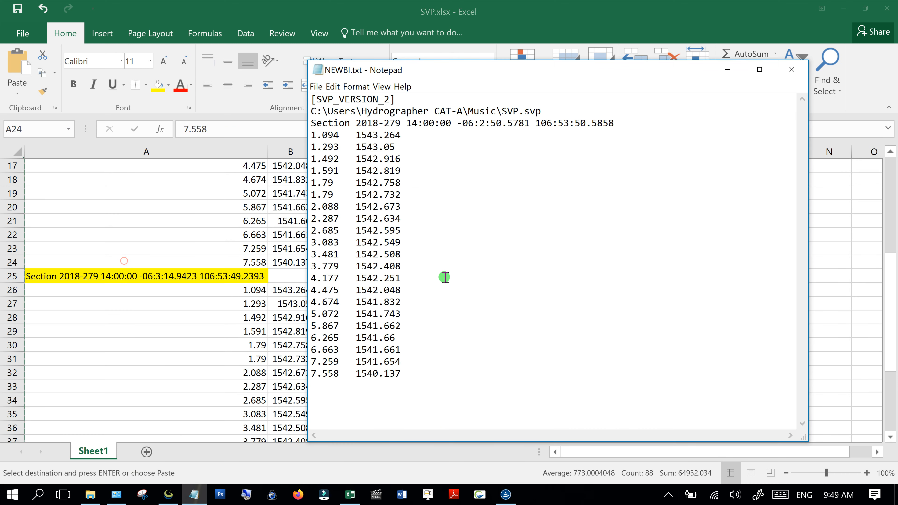
key("ctrl+a")
key("ctrl+v")
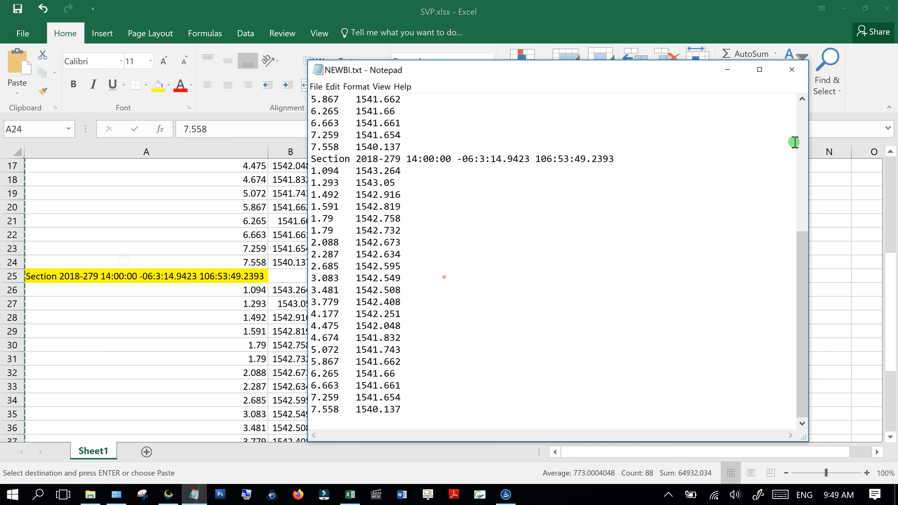
left_click(791, 69)
left_click(435, 268)
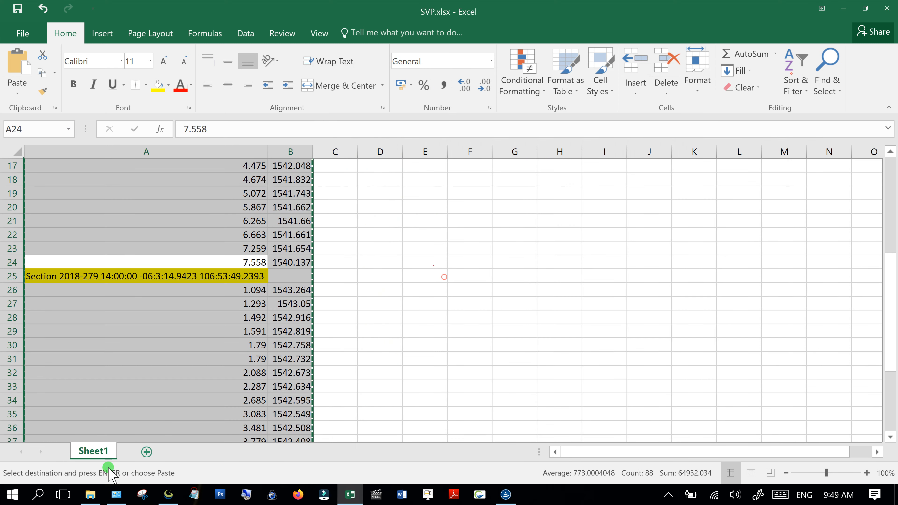
left_click(91, 495)
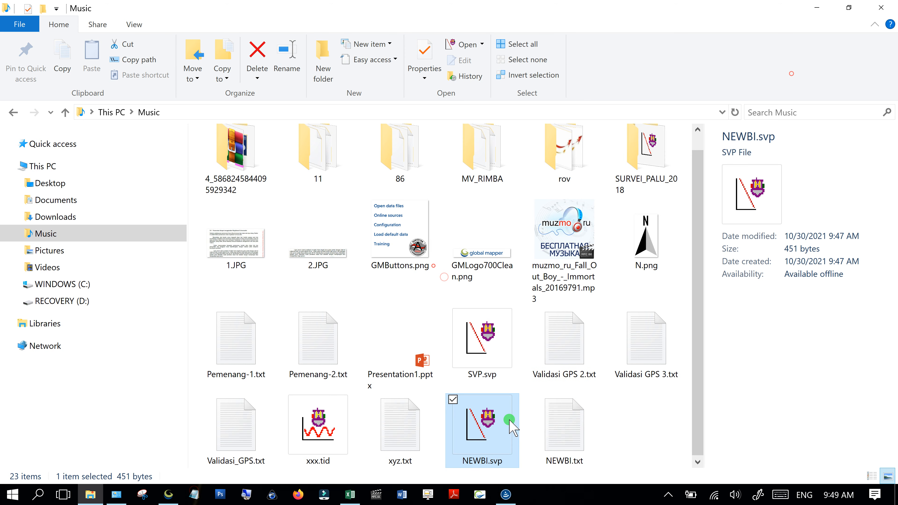
- Overwrite NEWBI.svp with the two-profile text in Notepad, save it, and check its 840-byte size
double_click(501, 423)
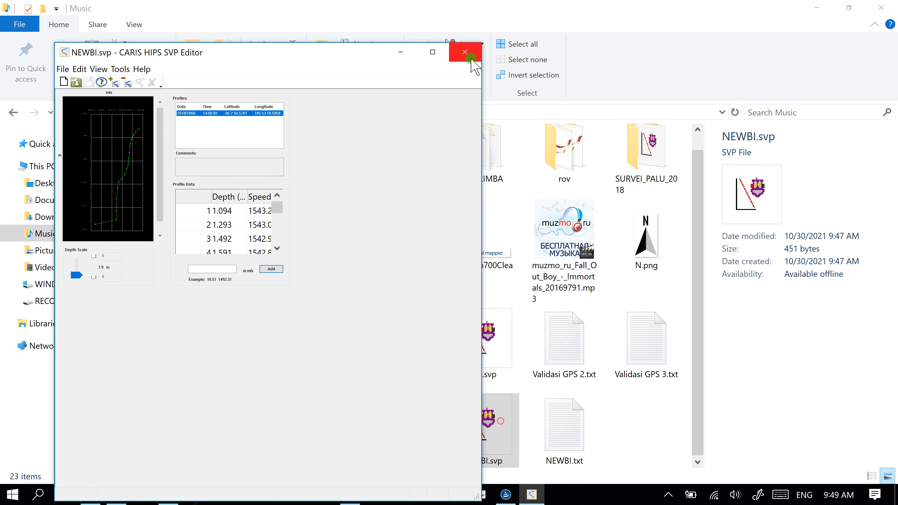
left_click(471, 60)
right_click(472, 429)
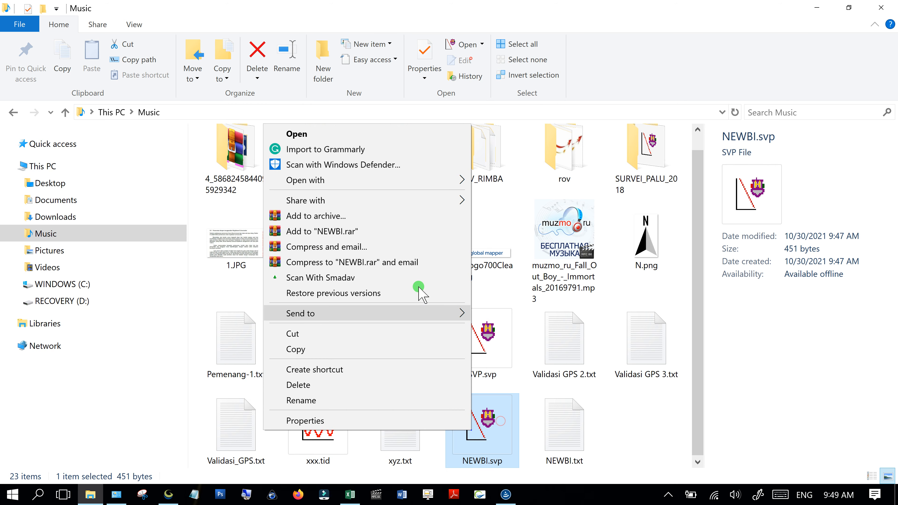
mouse_move(435, 182)
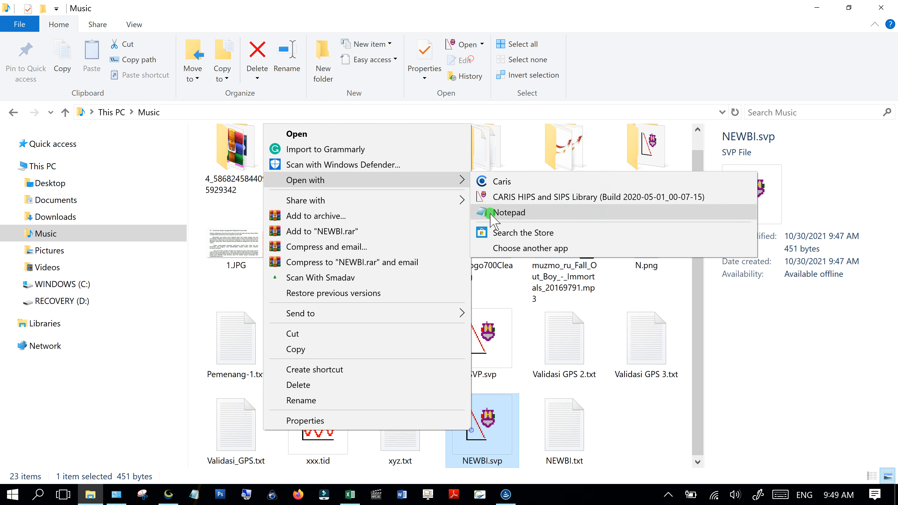
left_click(491, 214)
key("ctrl+a")
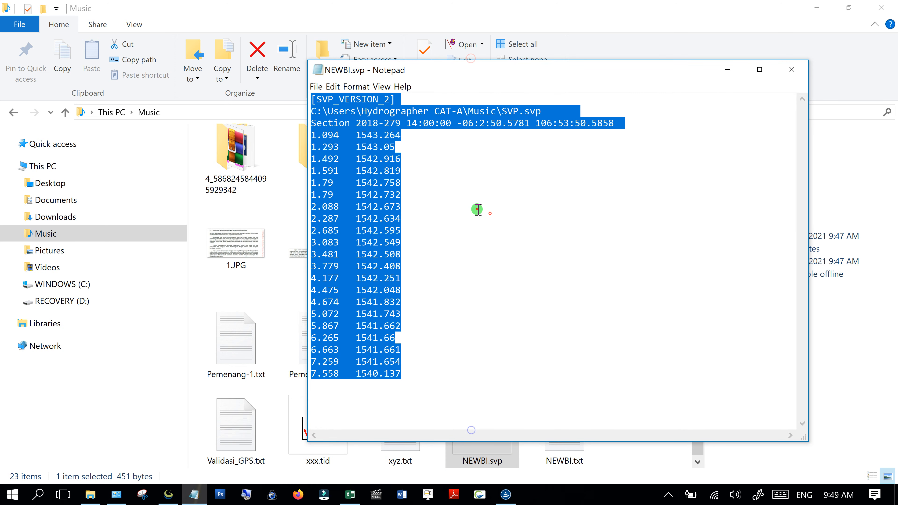
key("ctrl+v")
left_click(792, 69)
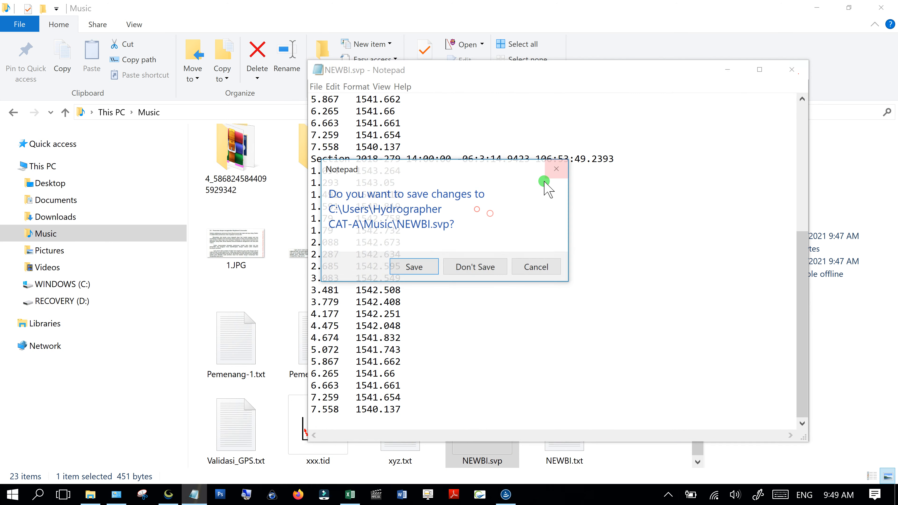
left_click(423, 273)
left_click(655, 437)
left_click(499, 432)
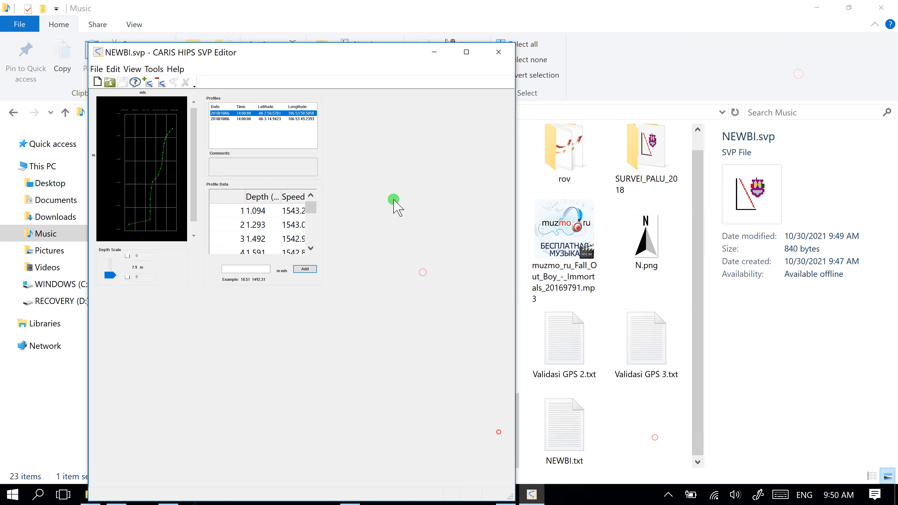
- Switch repeatedly between the first and second NEWBI.svp profiles to compare their data, then close the SVP Editor
left_click(223, 119)
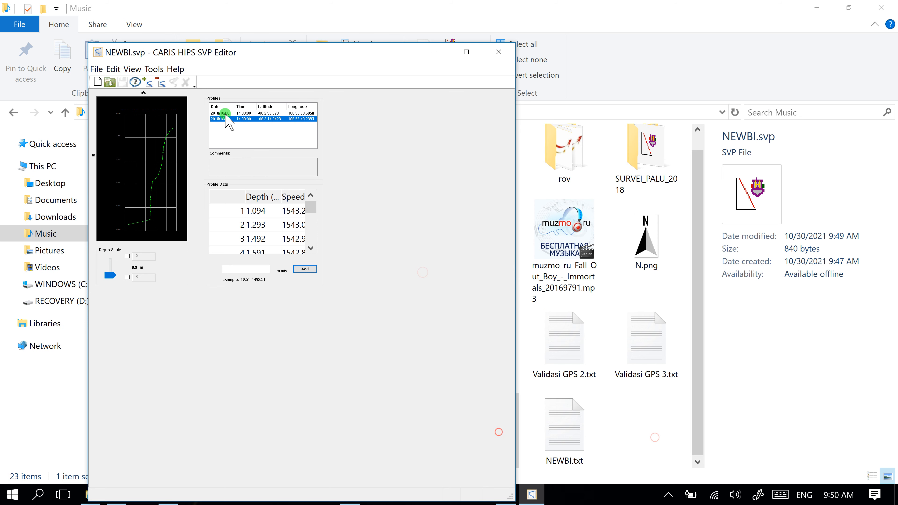
left_click(226, 113)
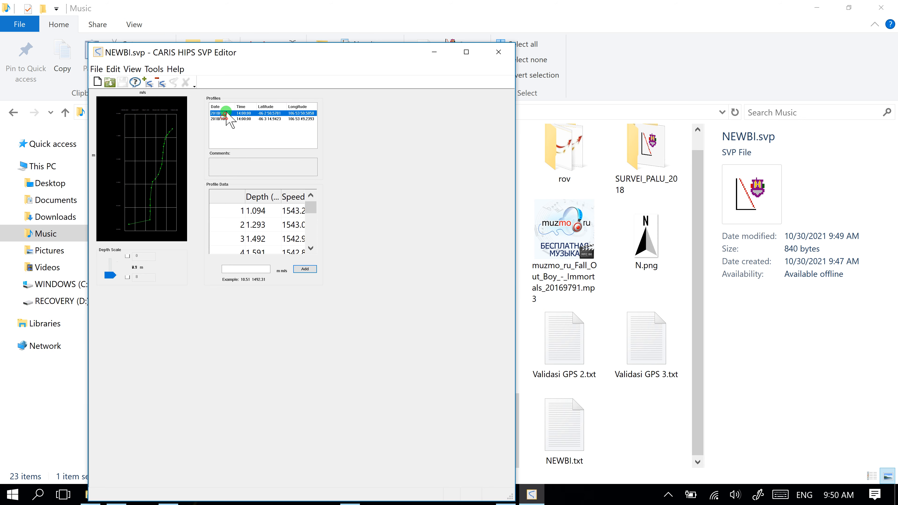
left_click(224, 120)
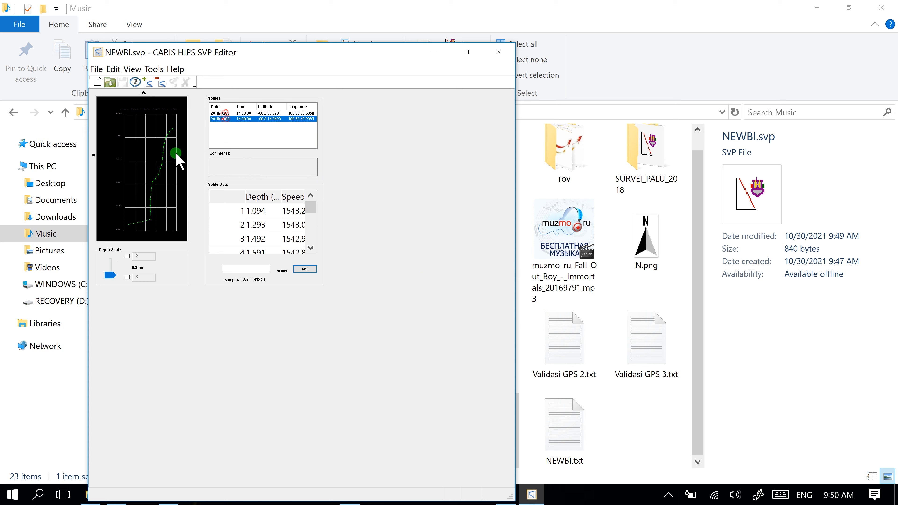
left_click(232, 112)
left_click(222, 119)
left_click(232, 113)
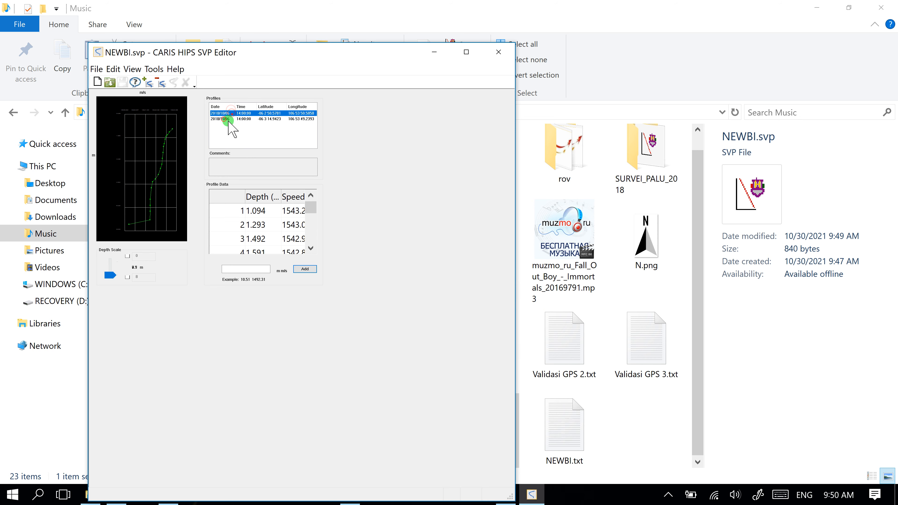
left_click(225, 120)
left_click(227, 113)
left_click(230, 118)
left_click(498, 52)
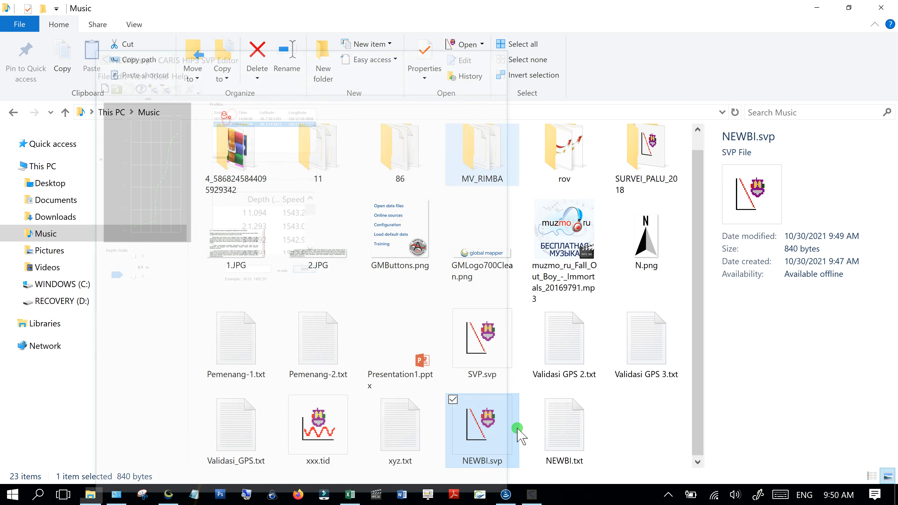
- Close the old NEWBI data source in the CARIS HIPS and SIPS project
left_click(506, 495)
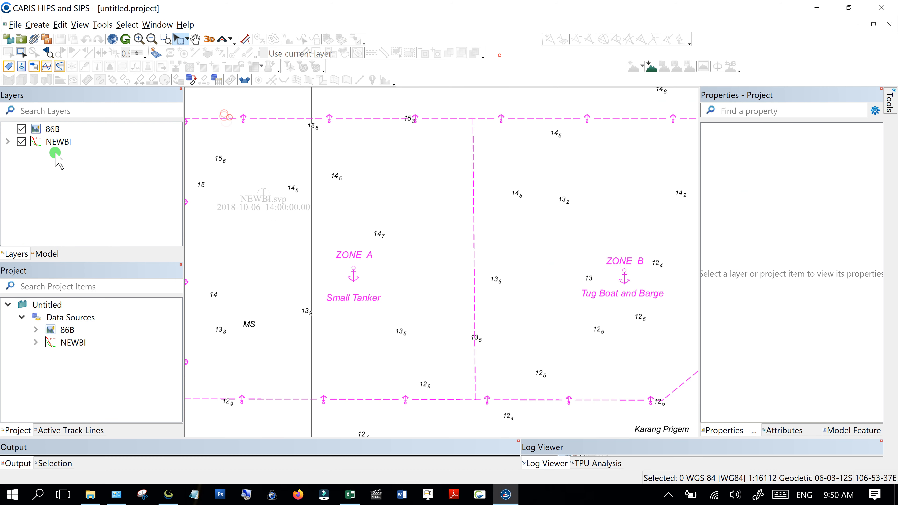
left_click(63, 142)
right_click(64, 143)
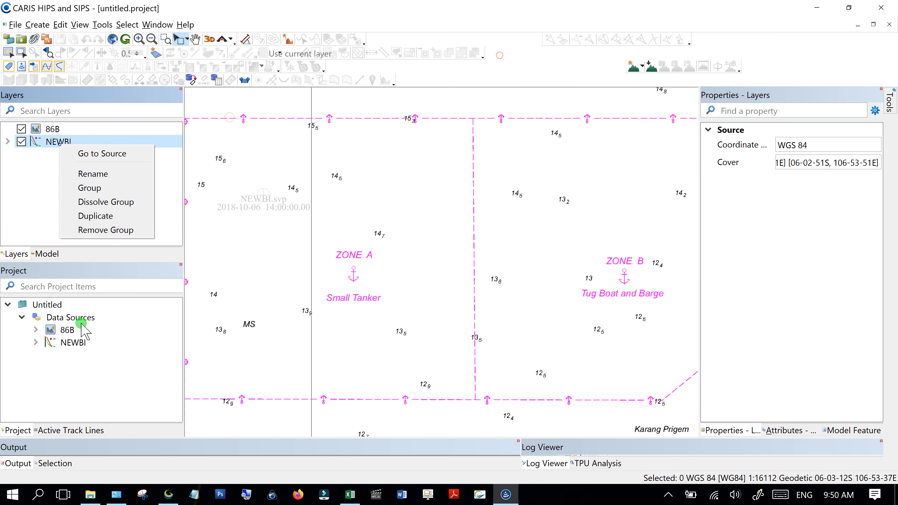
left_click(67, 340)
right_click(70, 342)
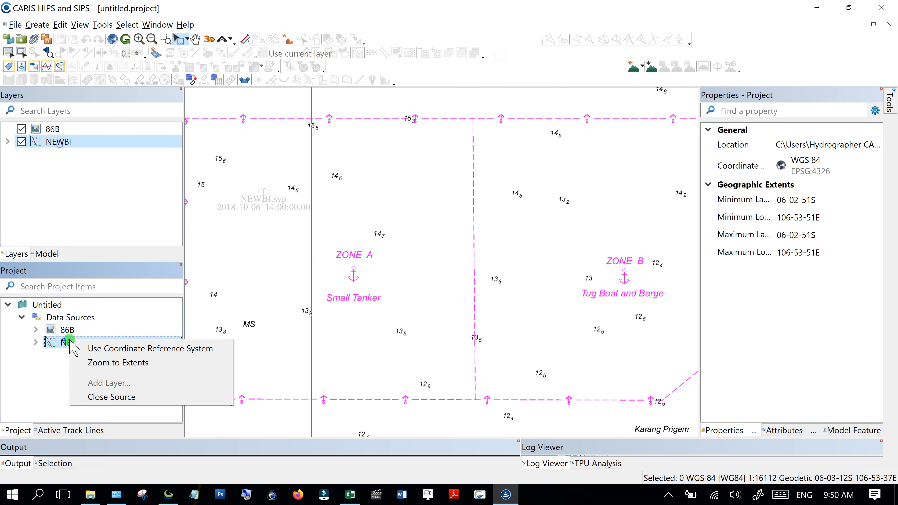
left_click(92, 396)
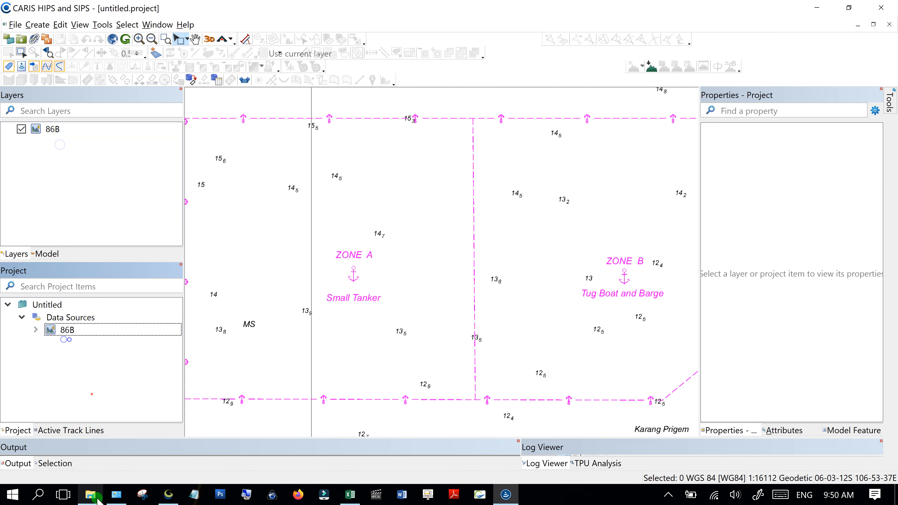
- Drag the updated NEWBI.svp from the Music folder into the CARIS project to reload it
left_click(91, 495)
left_click_drag(483, 424, 497, 339)
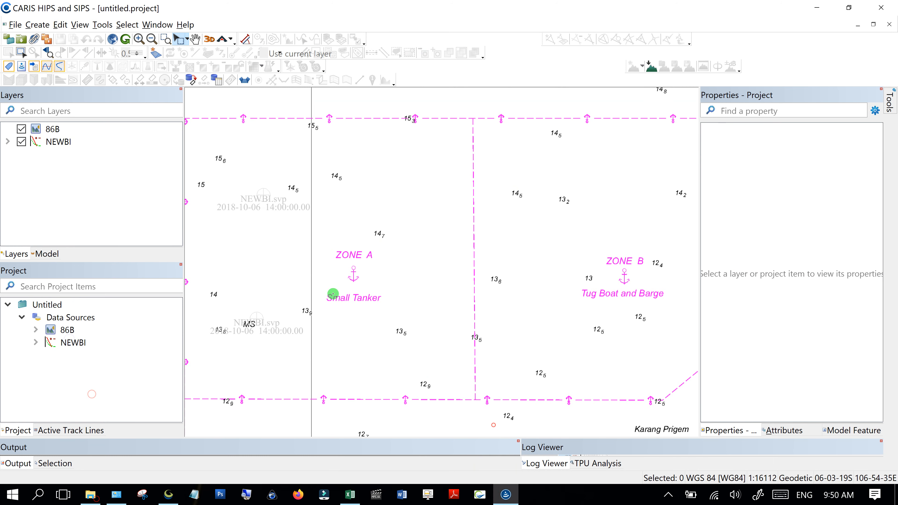
left_click_drag(222, 289, 285, 354)
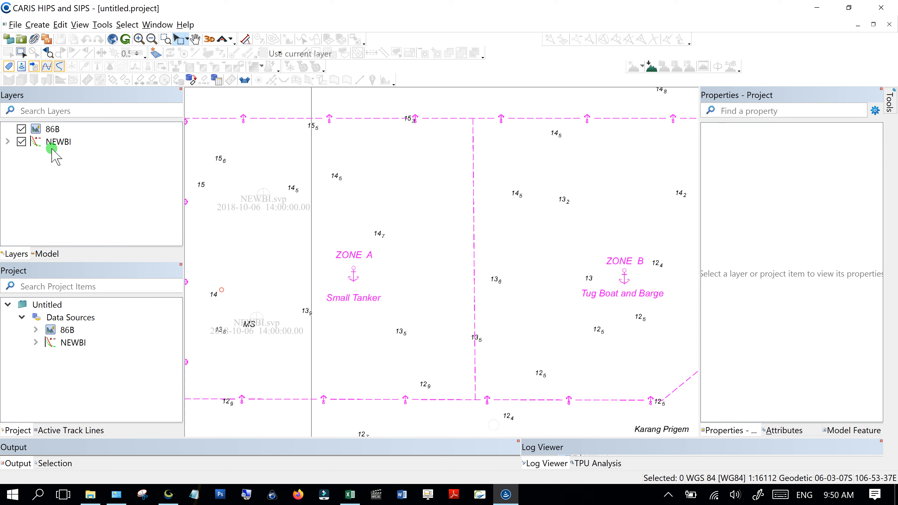
- Expand NEWBI and colour its file layer's profile points red
left_click(56, 142)
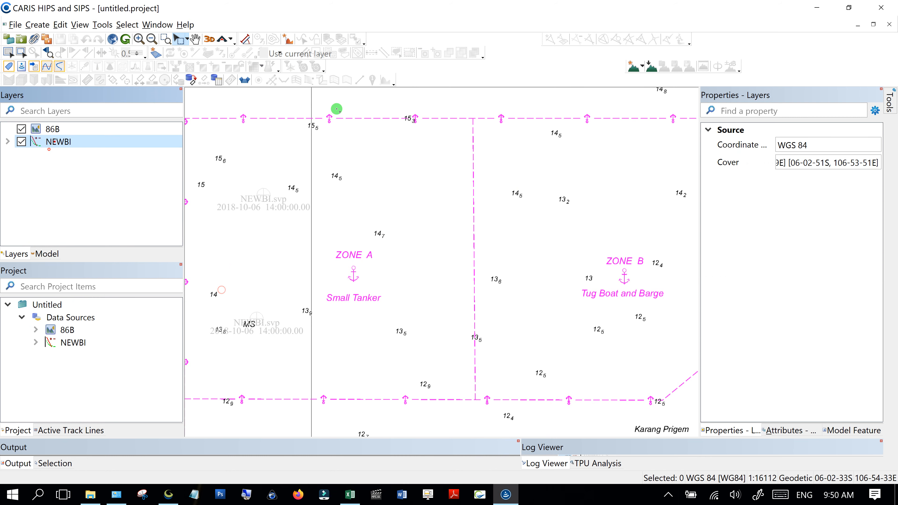
left_click(8, 142)
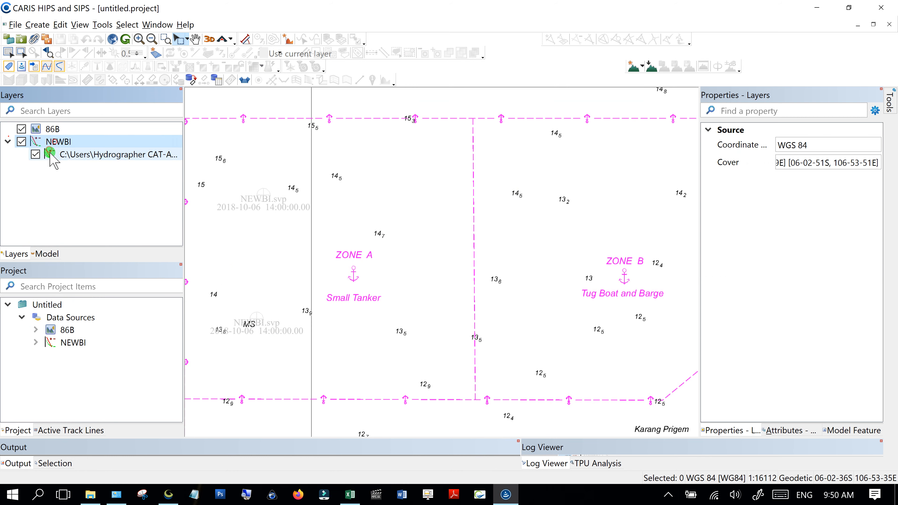
left_click(49, 155)
left_click(860, 165)
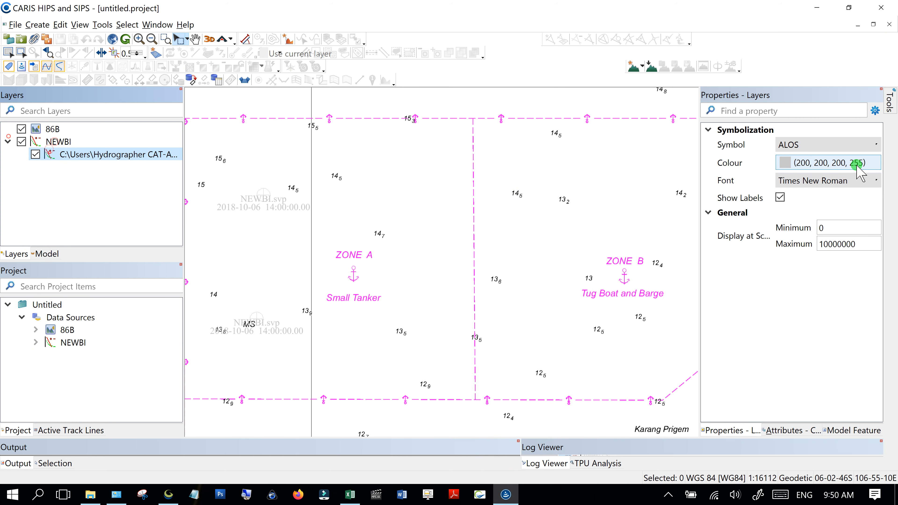
left_click(298, 175)
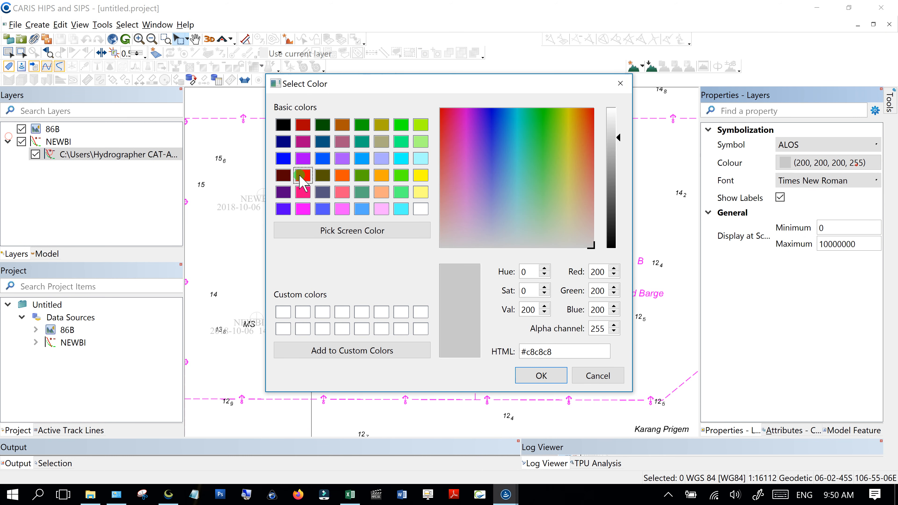
left_click(540, 375)
- Switch the NEWBI profile labels to the System font and confirm the red colour is kept
left_click(866, 181)
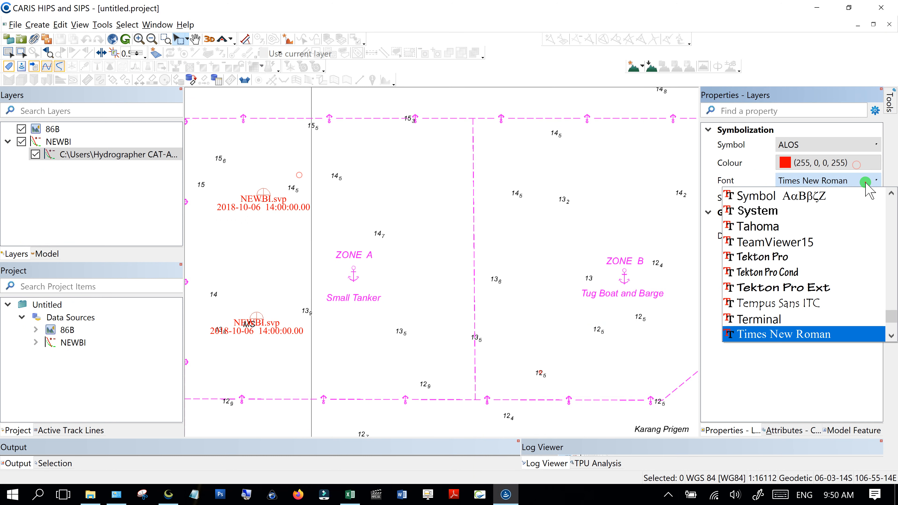
left_click(802, 206)
left_click(440, 251)
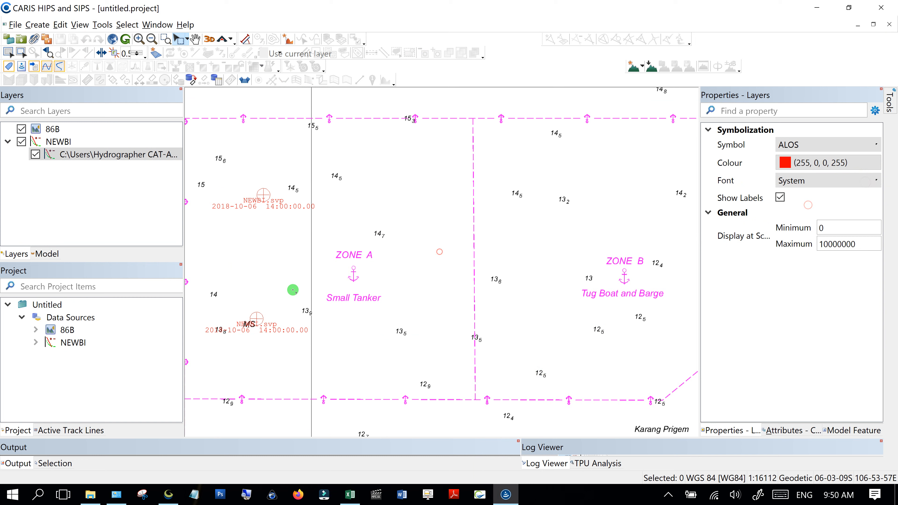
left_click(853, 161)
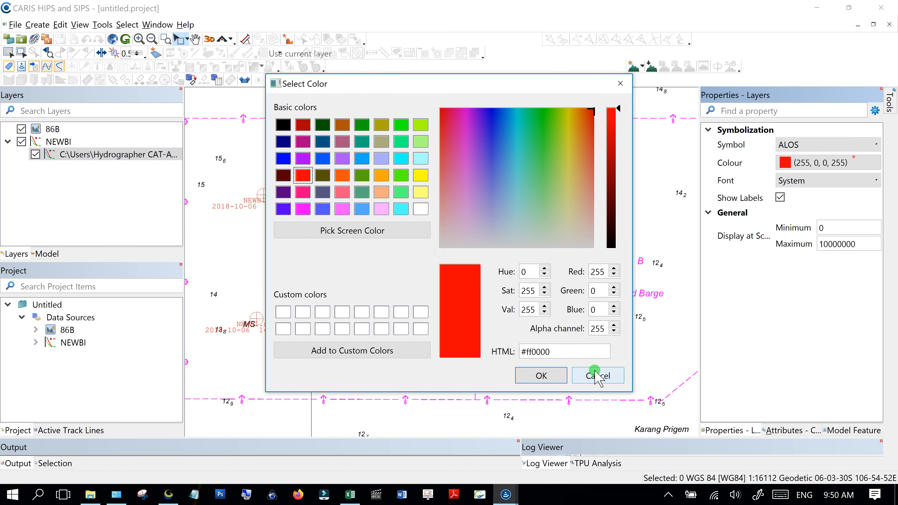
left_click(593, 375)
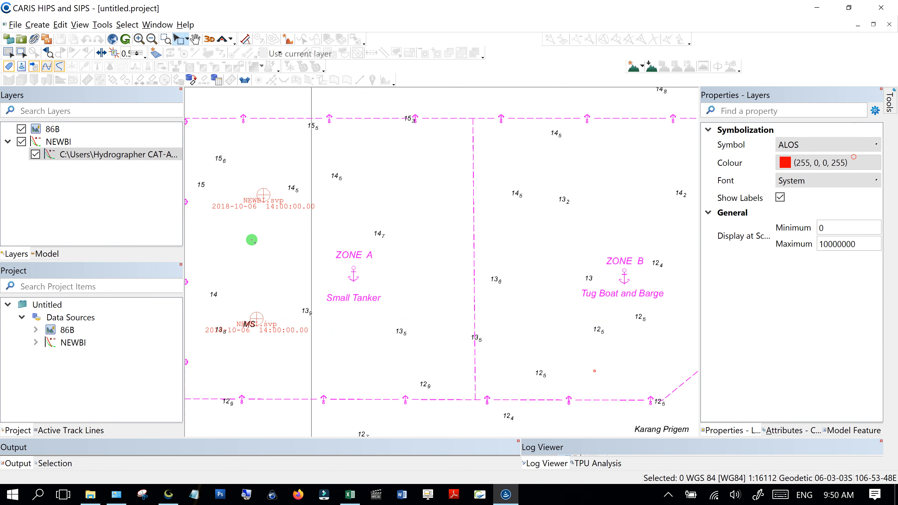
left_click(168, 493)
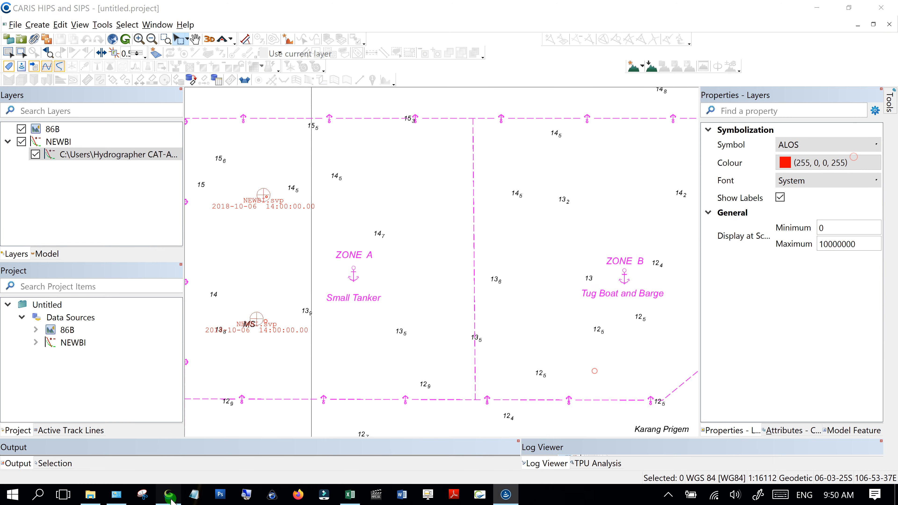
left_click(612, 180)
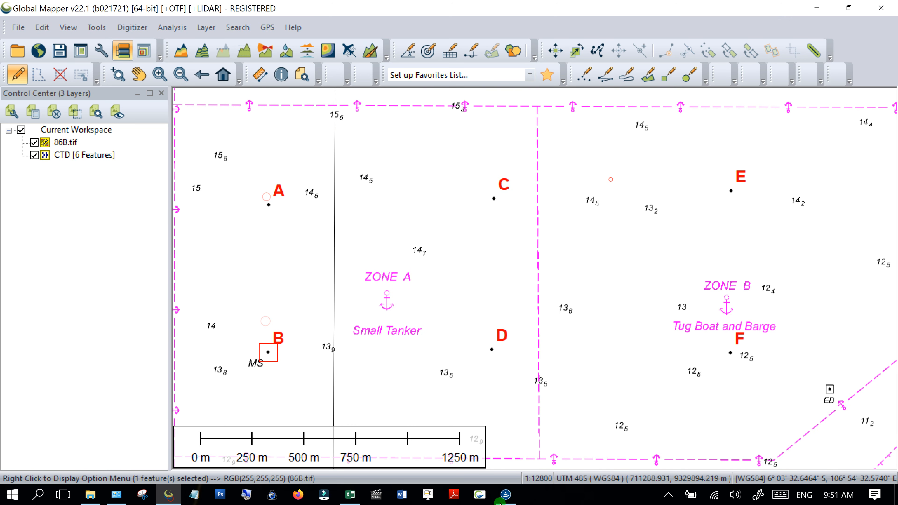
left_click(505, 494)
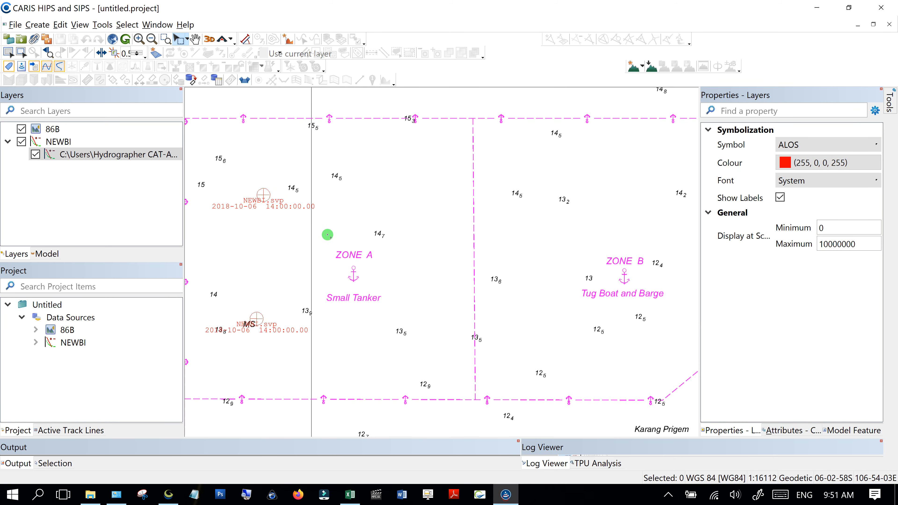
- Zoom out and pan the 86B chart to show both red profile points down to Karang Prigem
scroll(353, 228, "down", 1)
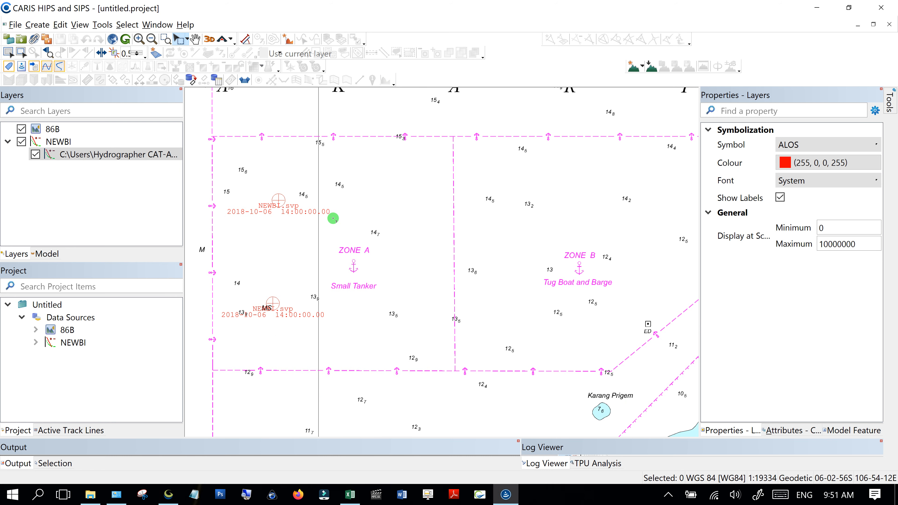
left_click_drag(320, 195, 296, 193)
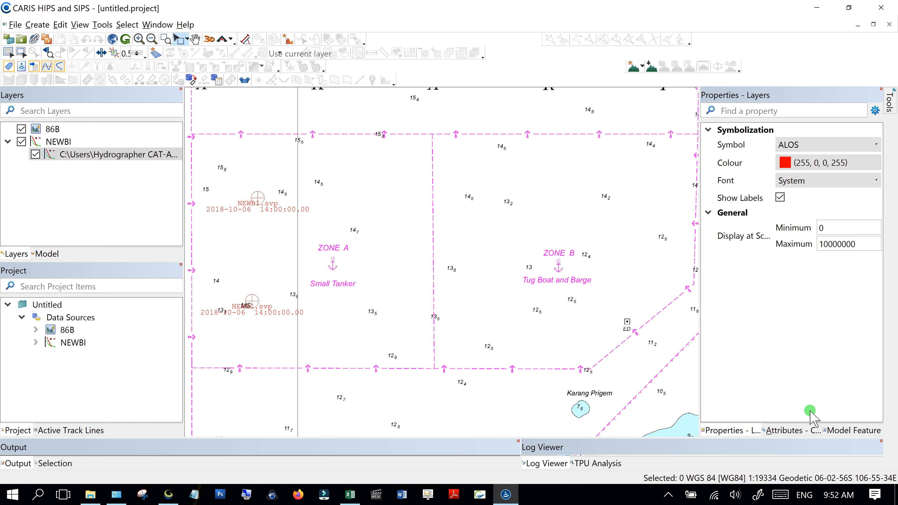
left_click(665, 496)
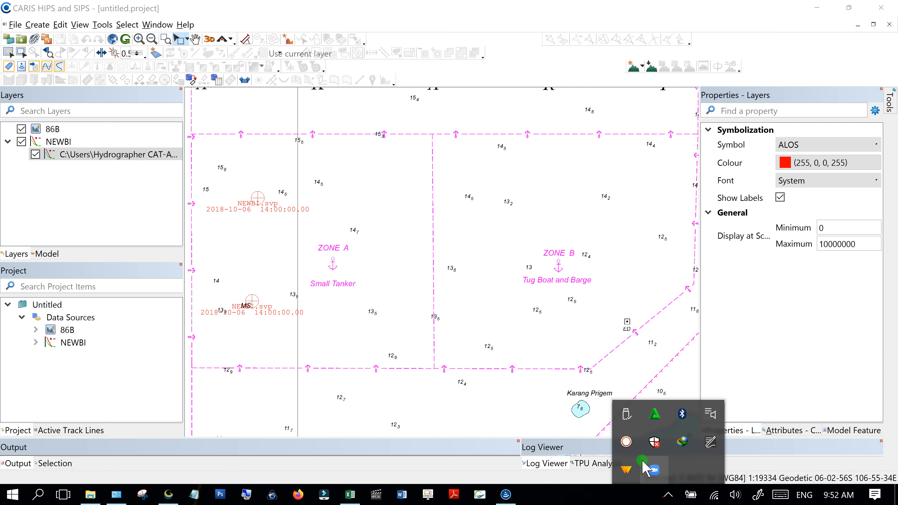